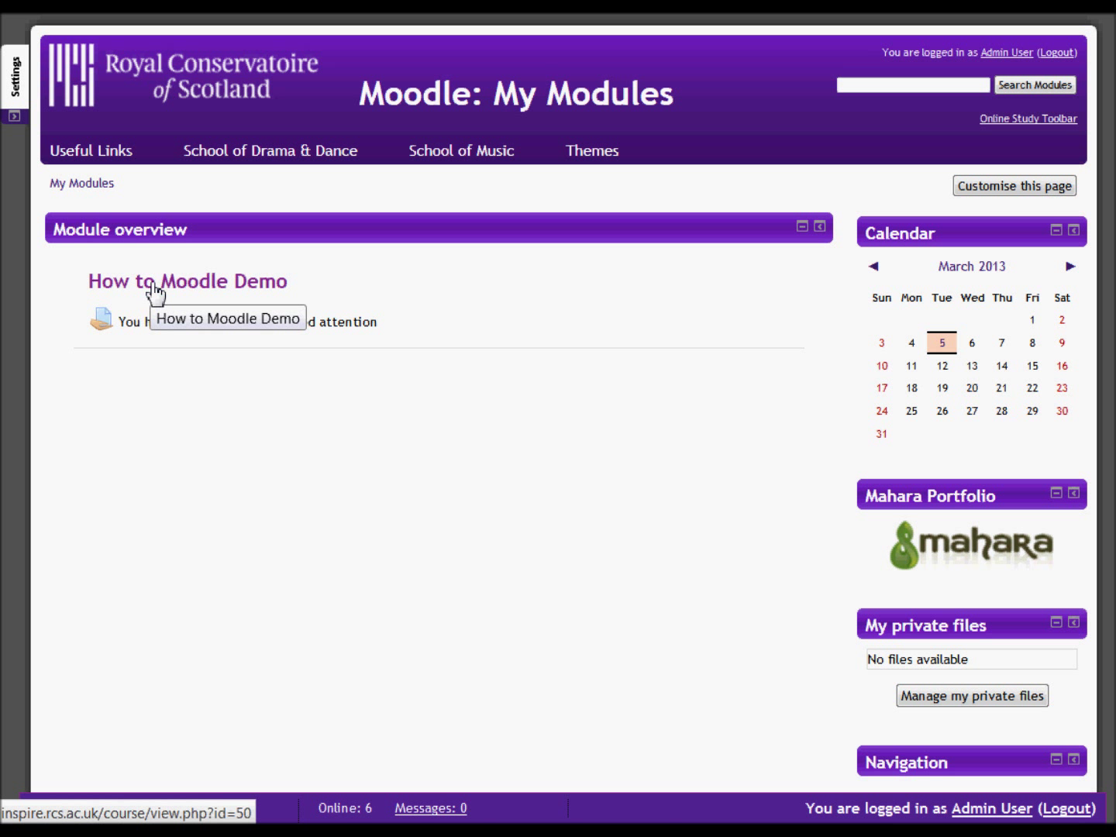
Open the "Demo for grading blind submitted assignments" assignment from the How to Moodle Demo module's list of assignments needing attention.
left_click(97, 326)
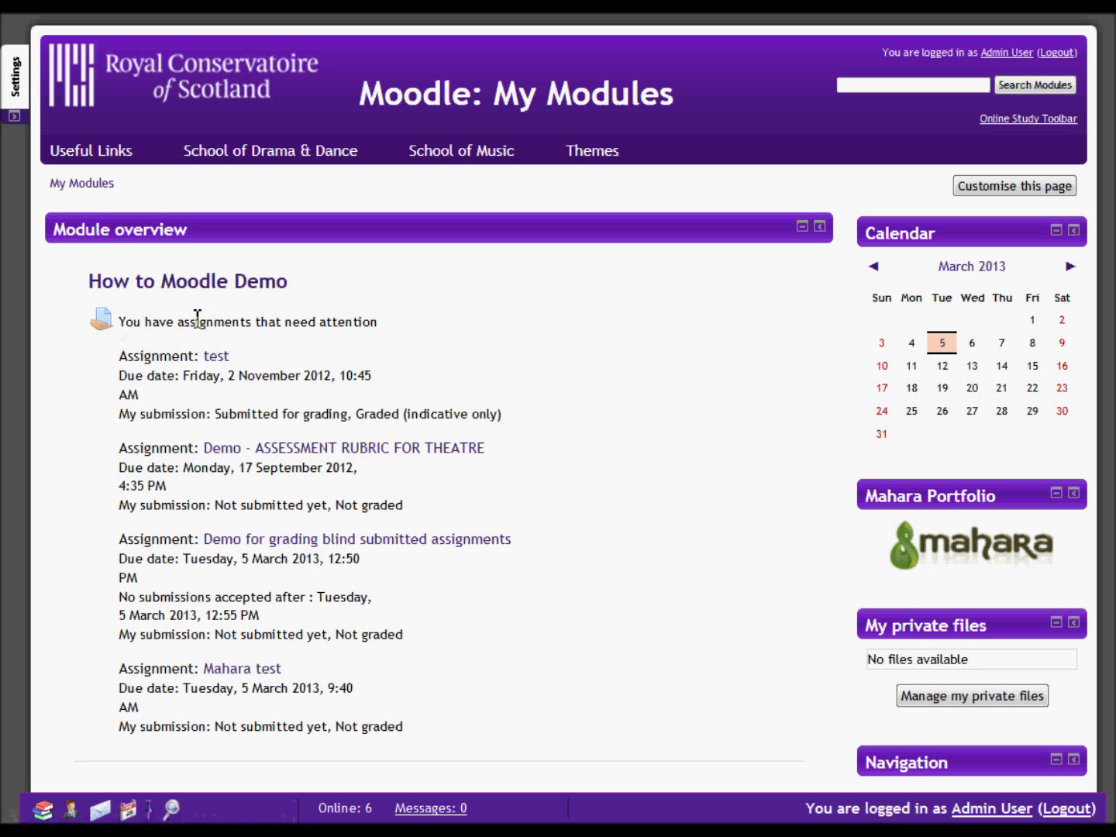
left_click(242, 543)
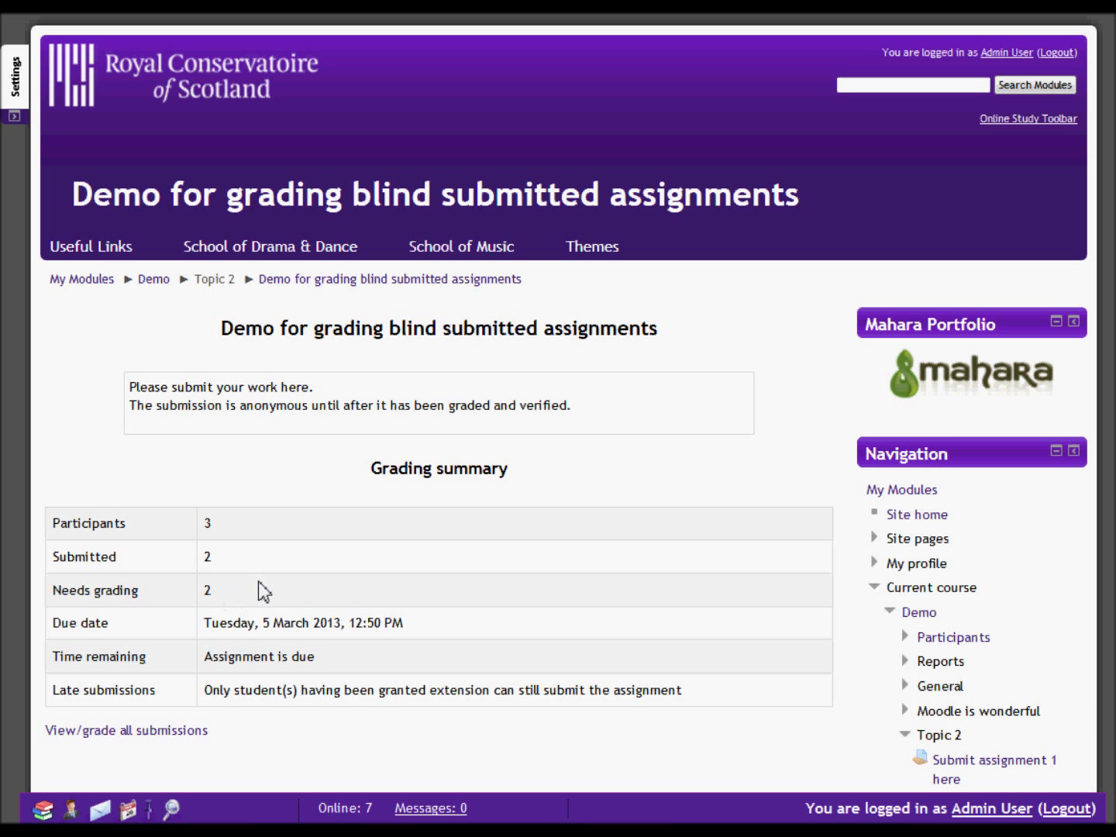
scroll(260, 590, "down", 3)
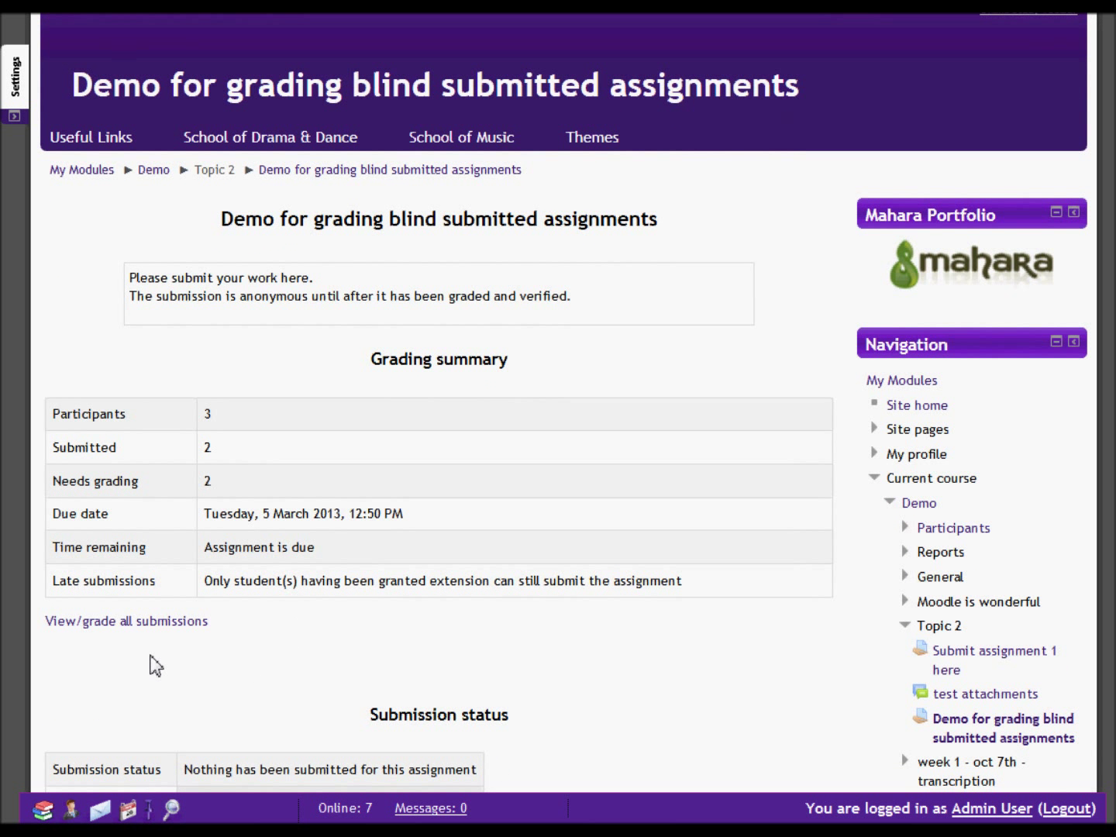
Check the due time in the grading summary and open the grading table with all submissions.
left_click_drag(345, 516, 402, 513)
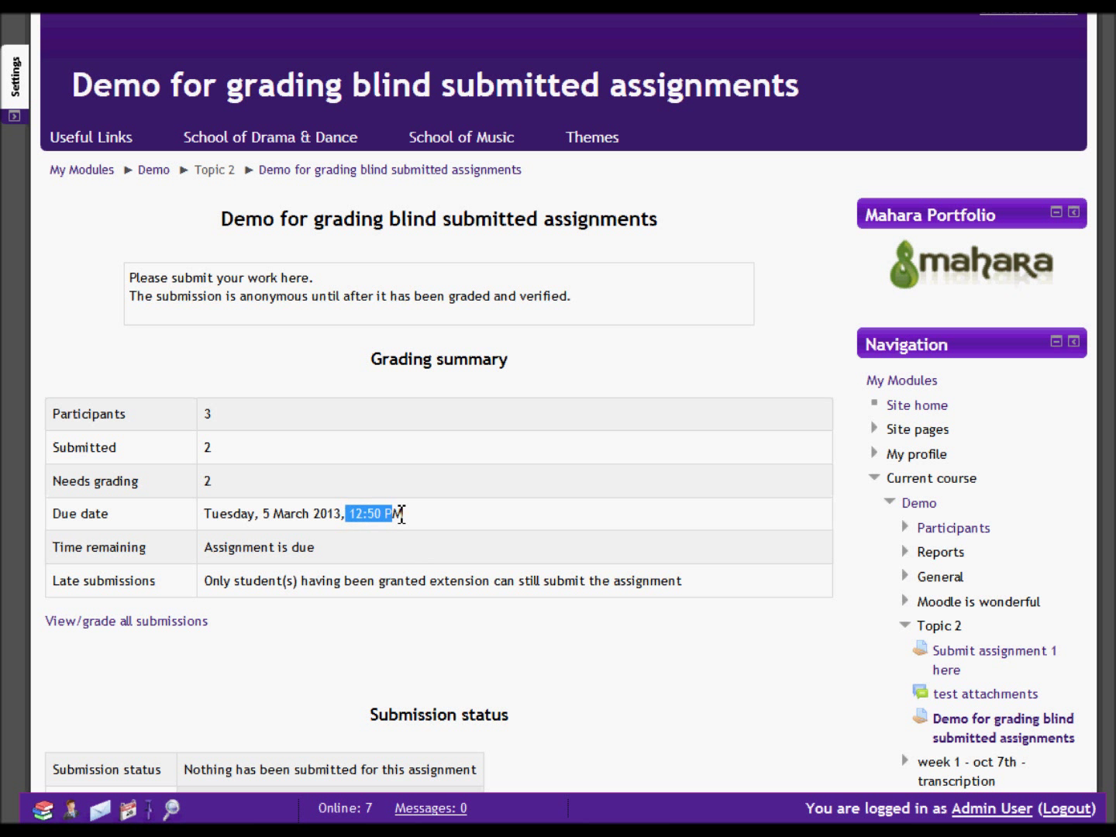
left_click(384, 552)
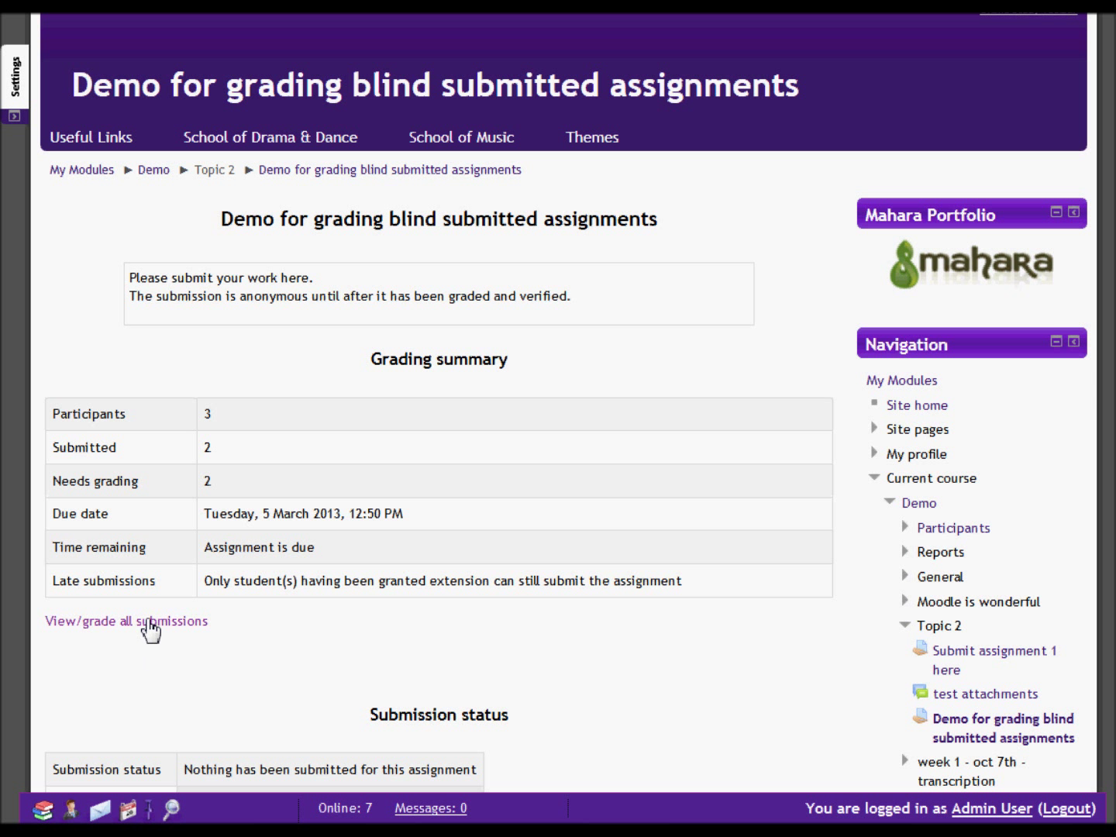
left_click(149, 632)
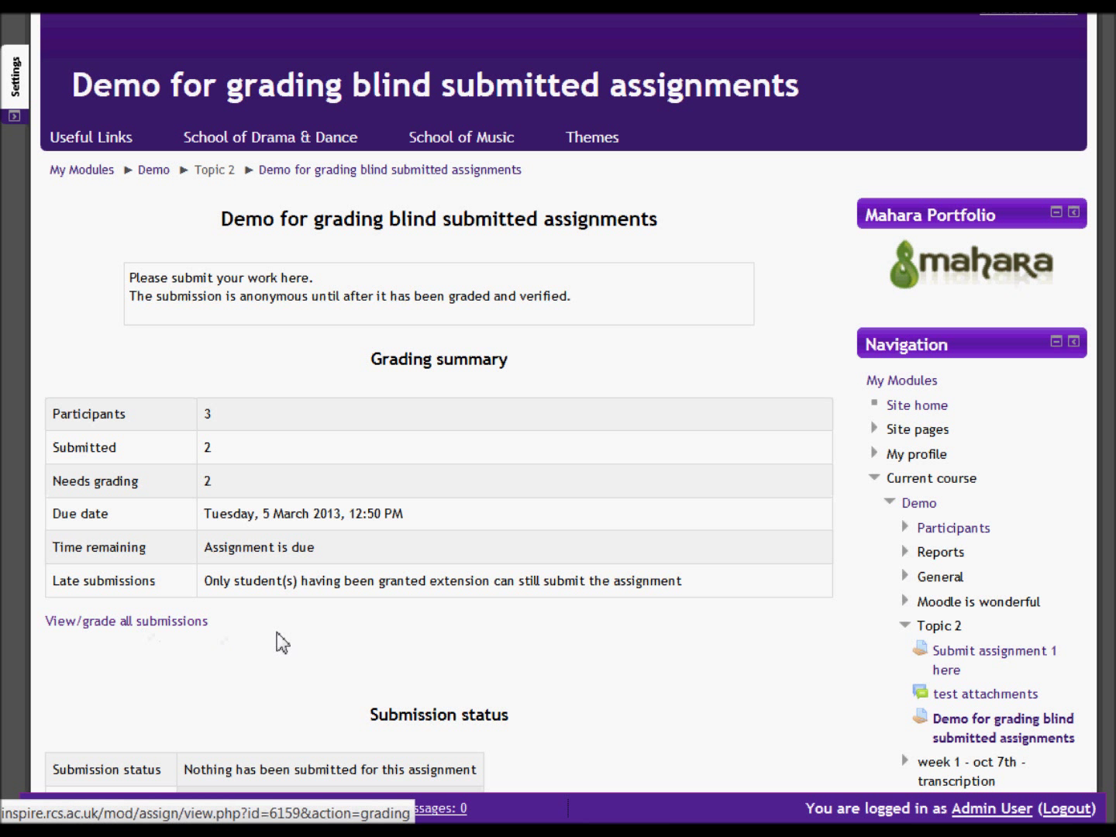
scroll(325, 634, "down", 5)
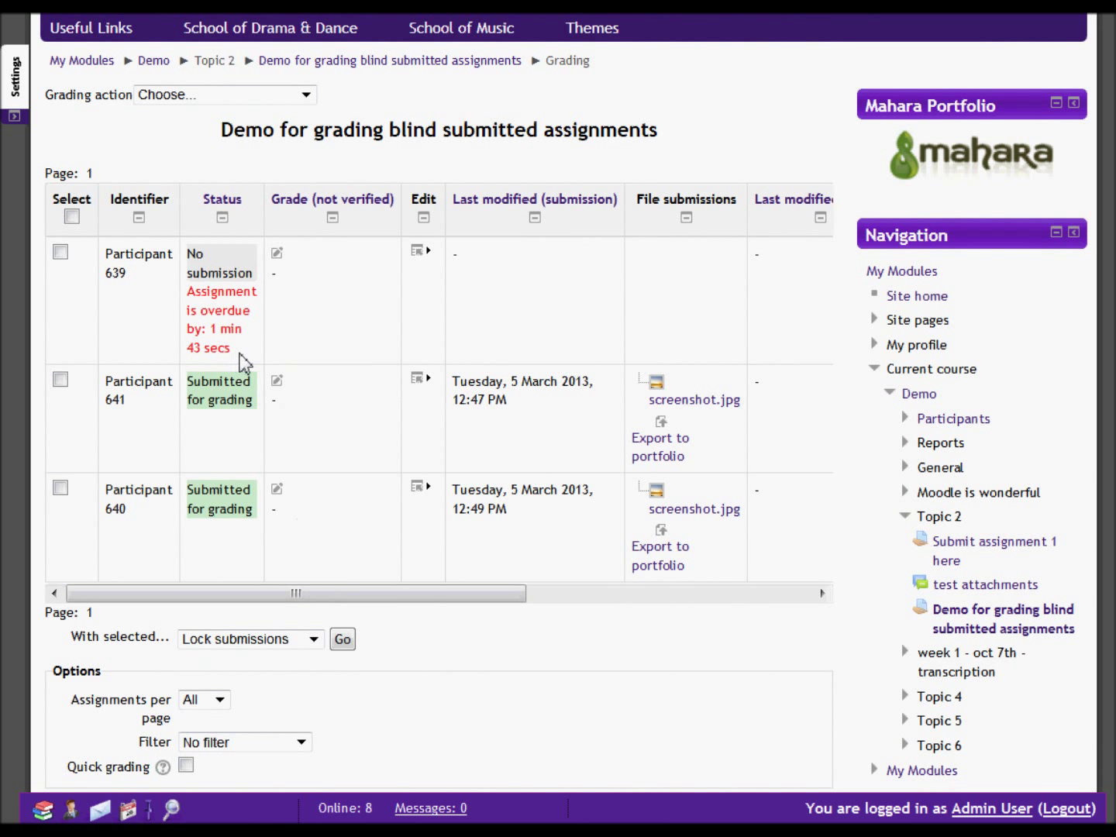
Examine the overdue status and the anonymous participant identifiers in the grading table.
left_click_drag(242, 363, 179, 319)
left_click(260, 345)
left_click_drag(144, 281, 106, 262)
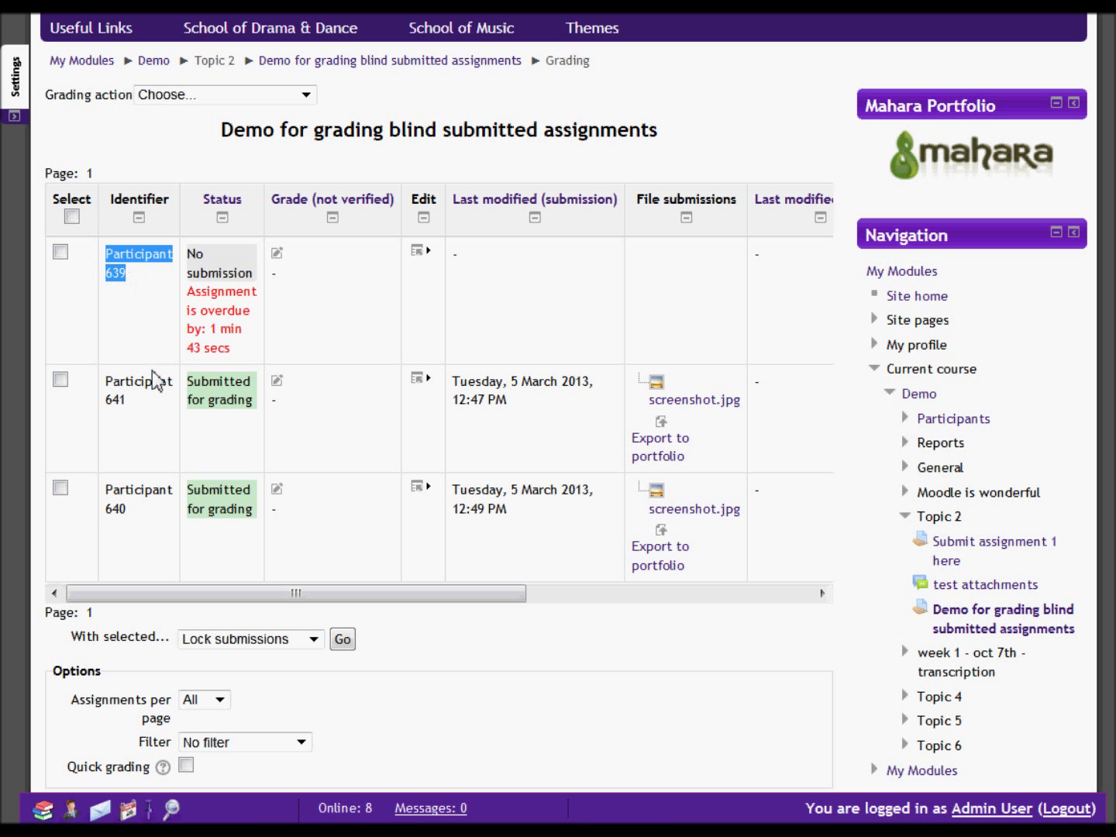
left_click_drag(144, 399, 95, 386)
left_click(150, 429)
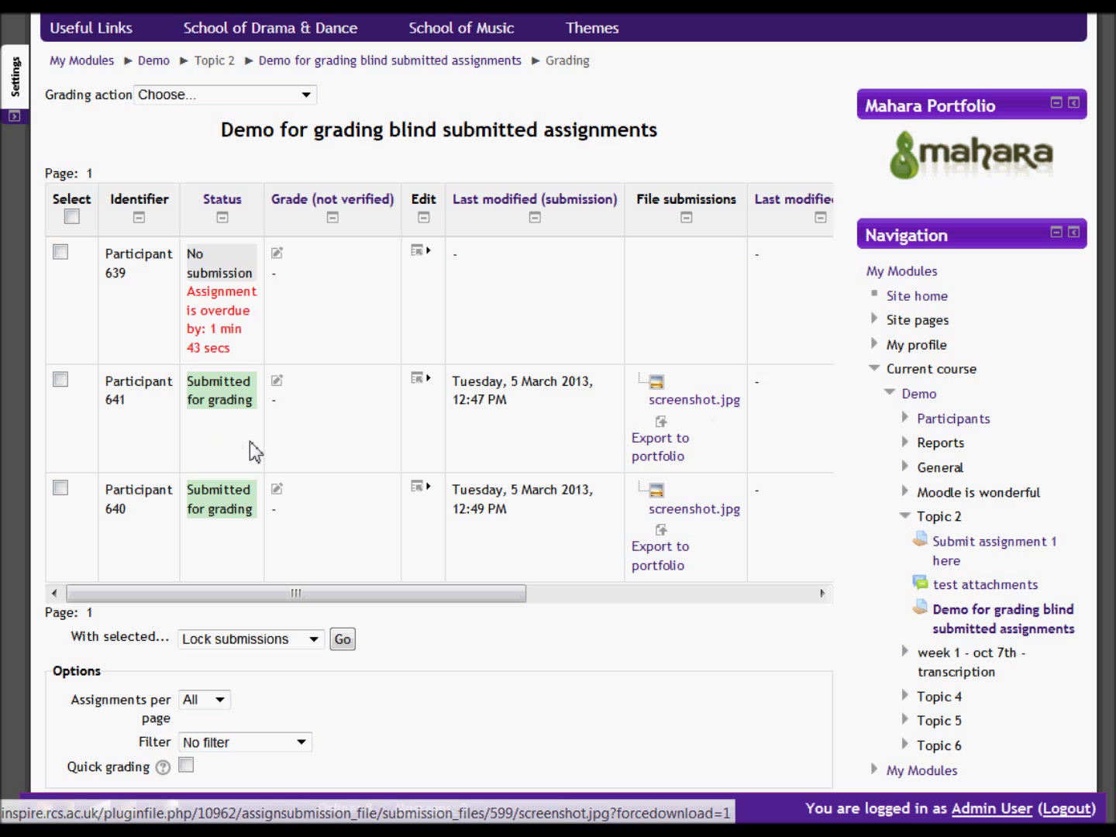
Open the grading page for Participant 641 and set the unverified grade to "-".
left_click(278, 383)
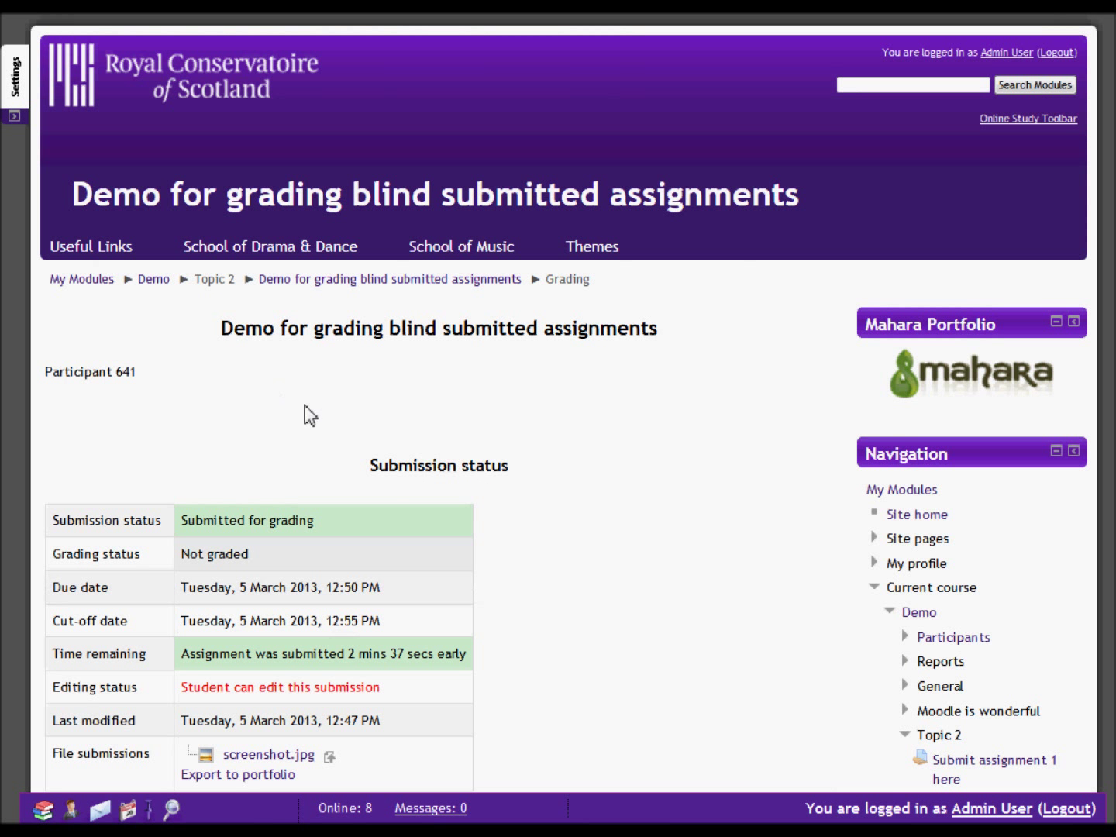
scroll(314, 422, "down", 4)
scroll(321, 431, "down", 3)
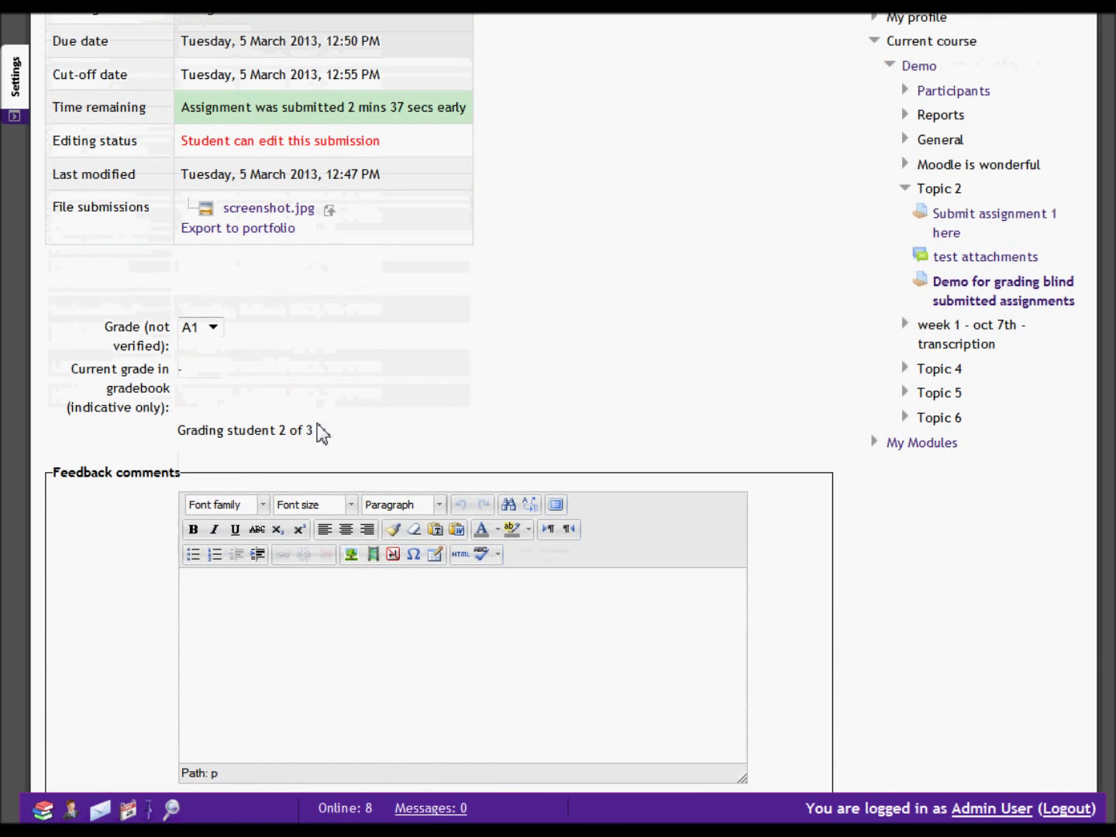
left_click(214, 327)
left_click(192, 625)
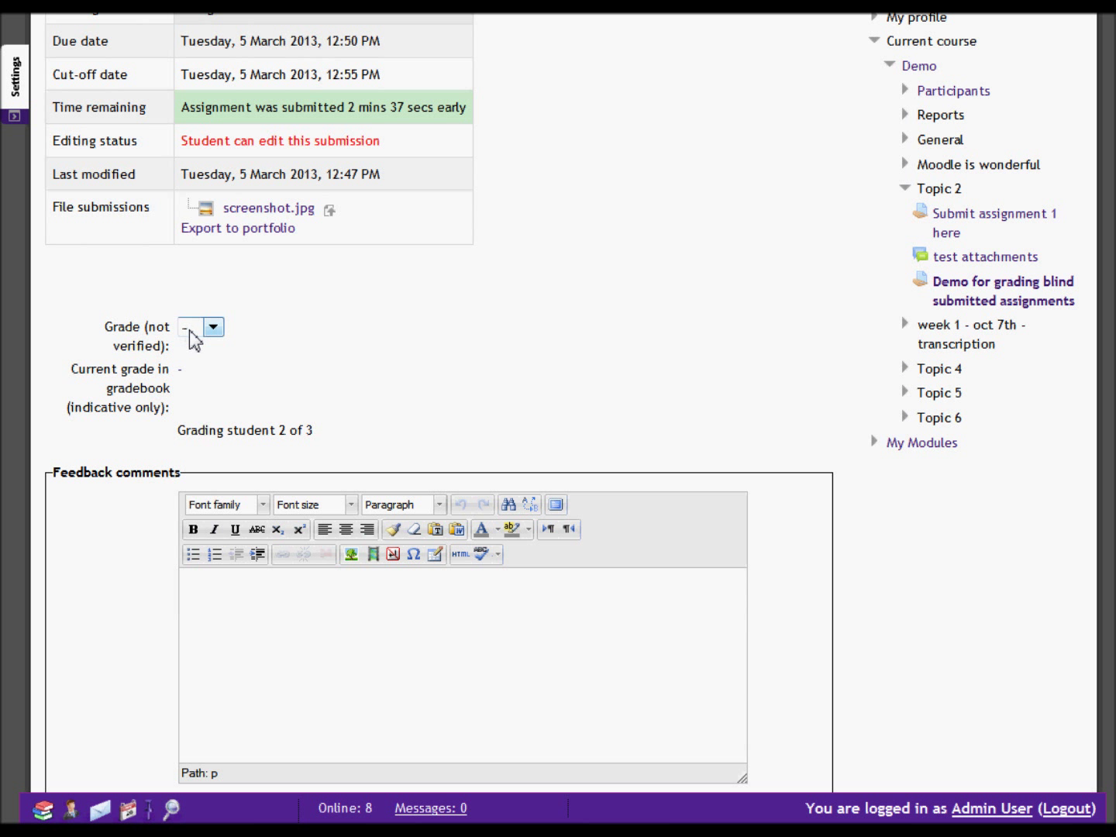
Enter the feedback "Excellent submission - good use of visuals" with "Grade A5" on a separate line, then save and show the next submission.
left_click(339, 595)
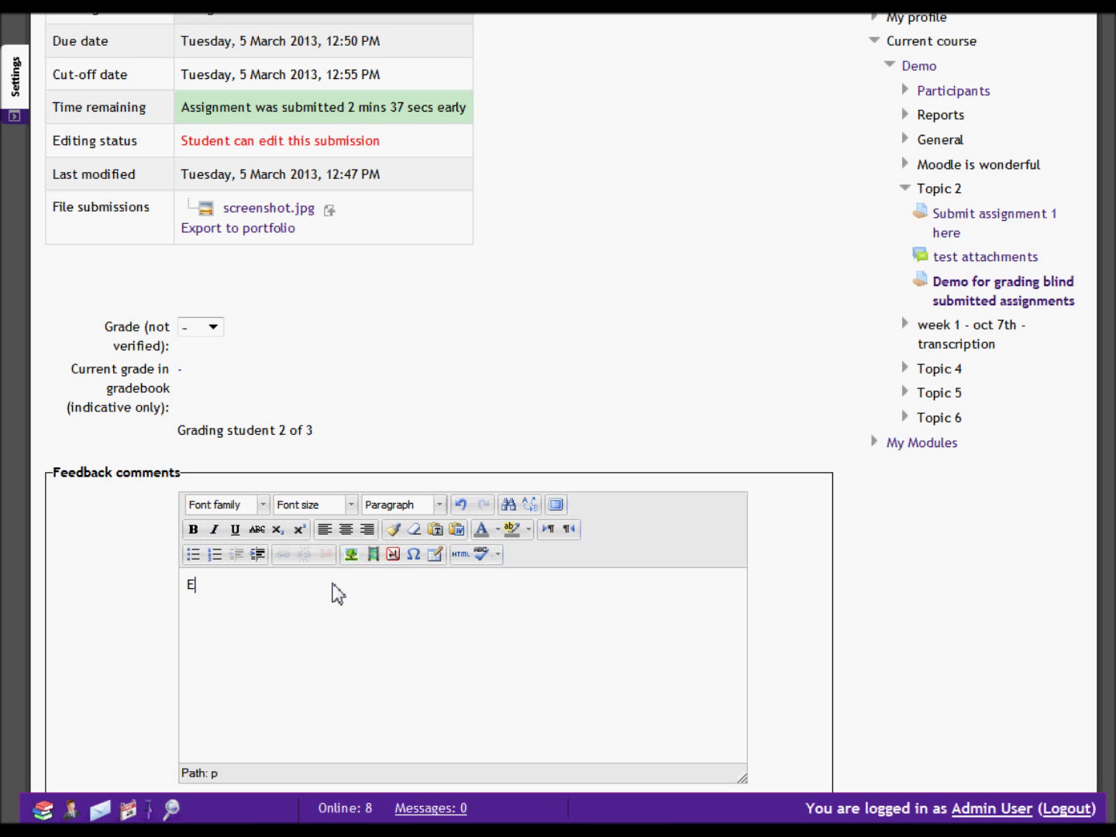
type("xcellent submission - good")
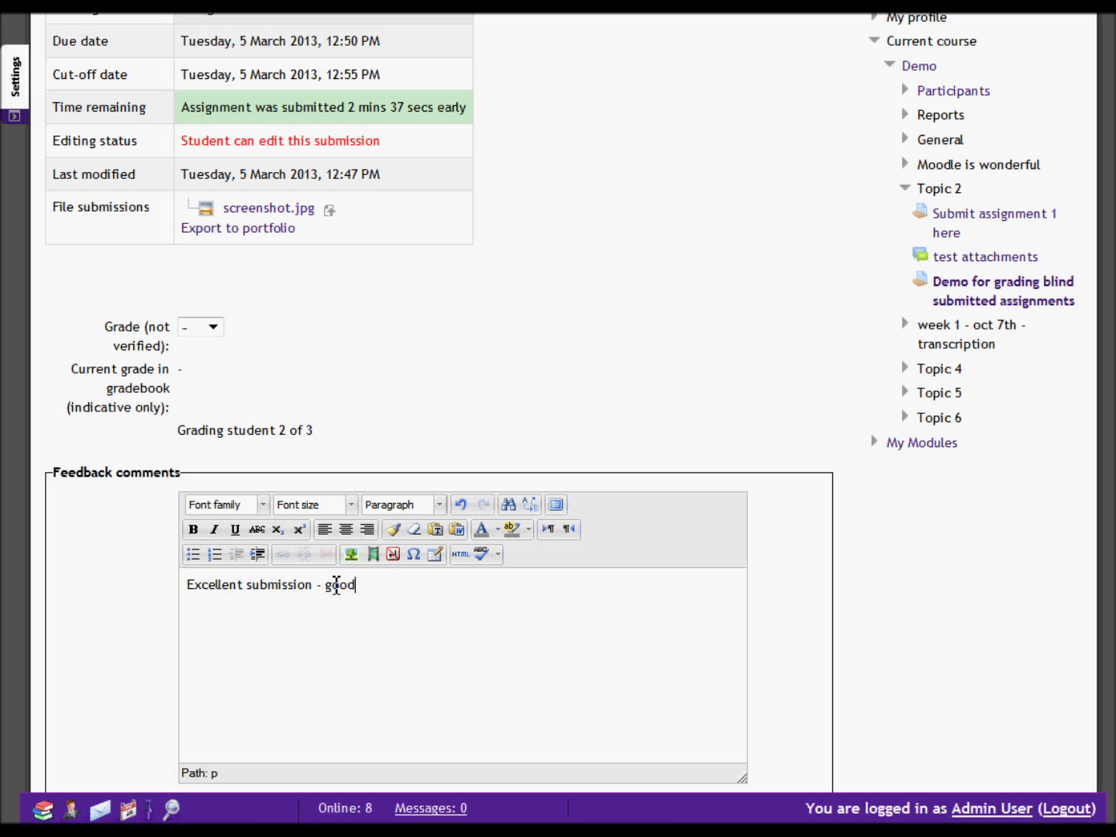
type(" use of visuals Gr")
type("ade")
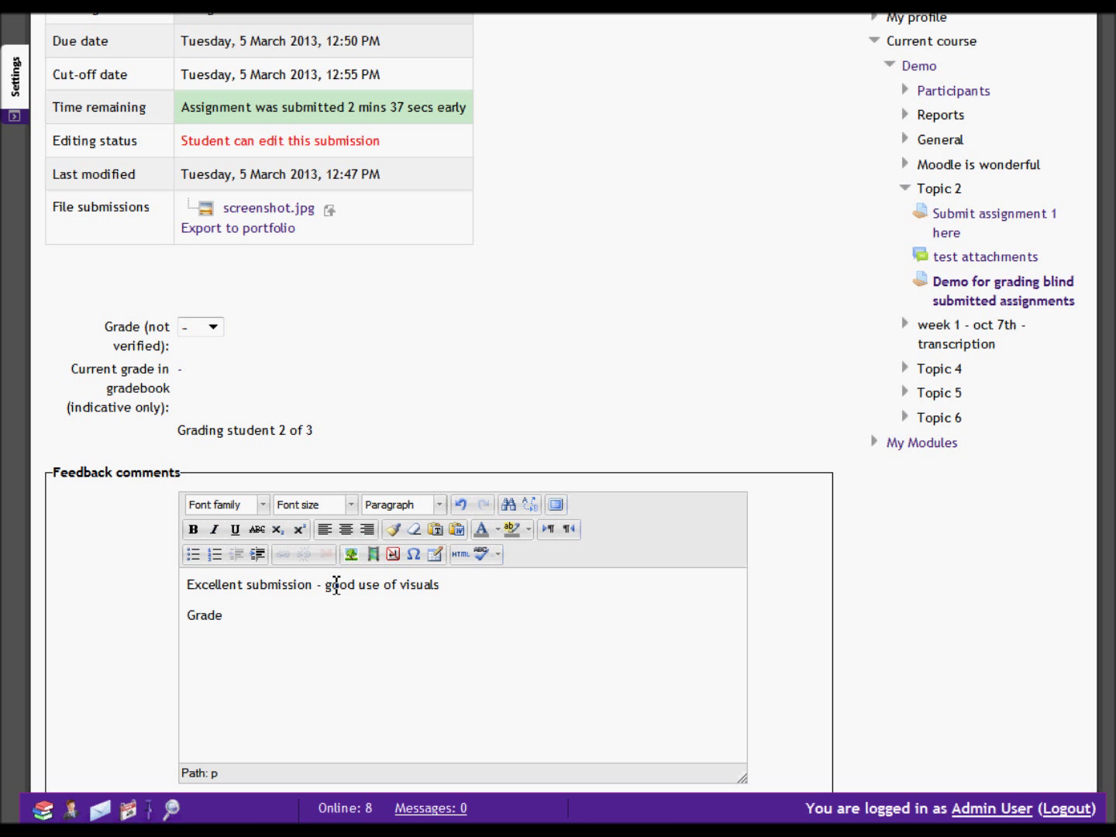
type(" A5")
scroll(309, 624, "down", 3)
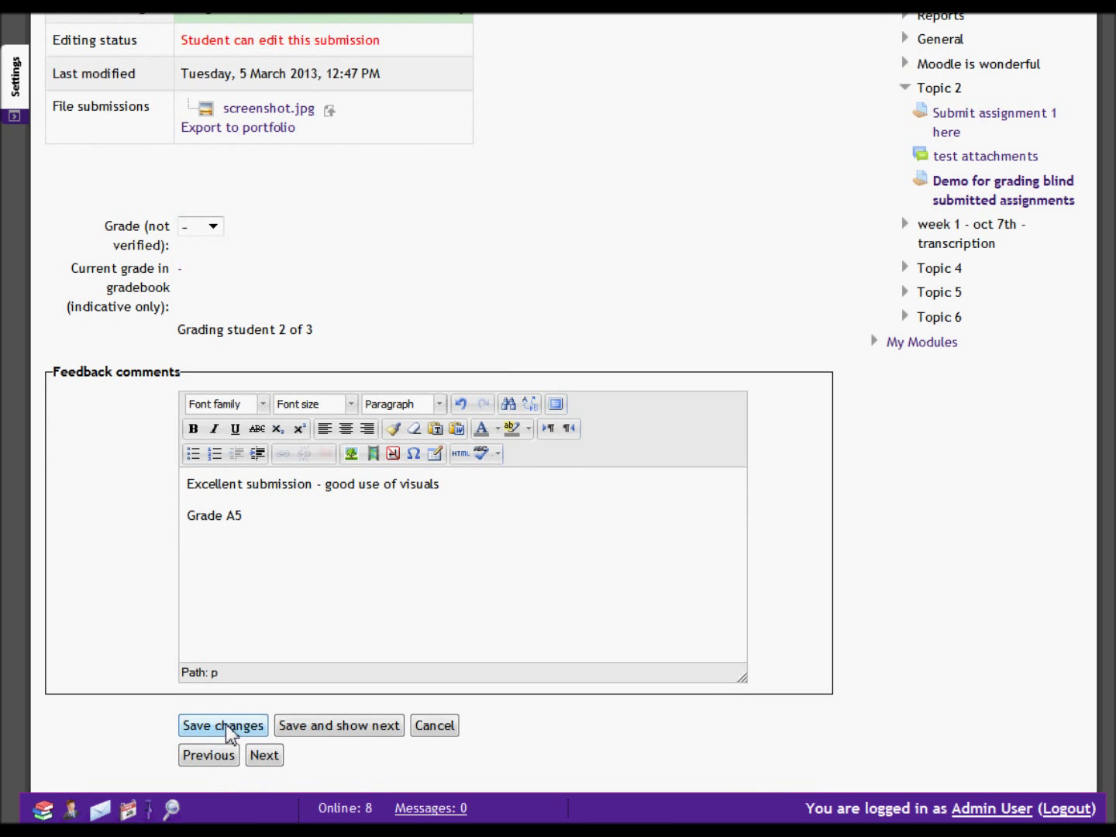
left_click(380, 729)
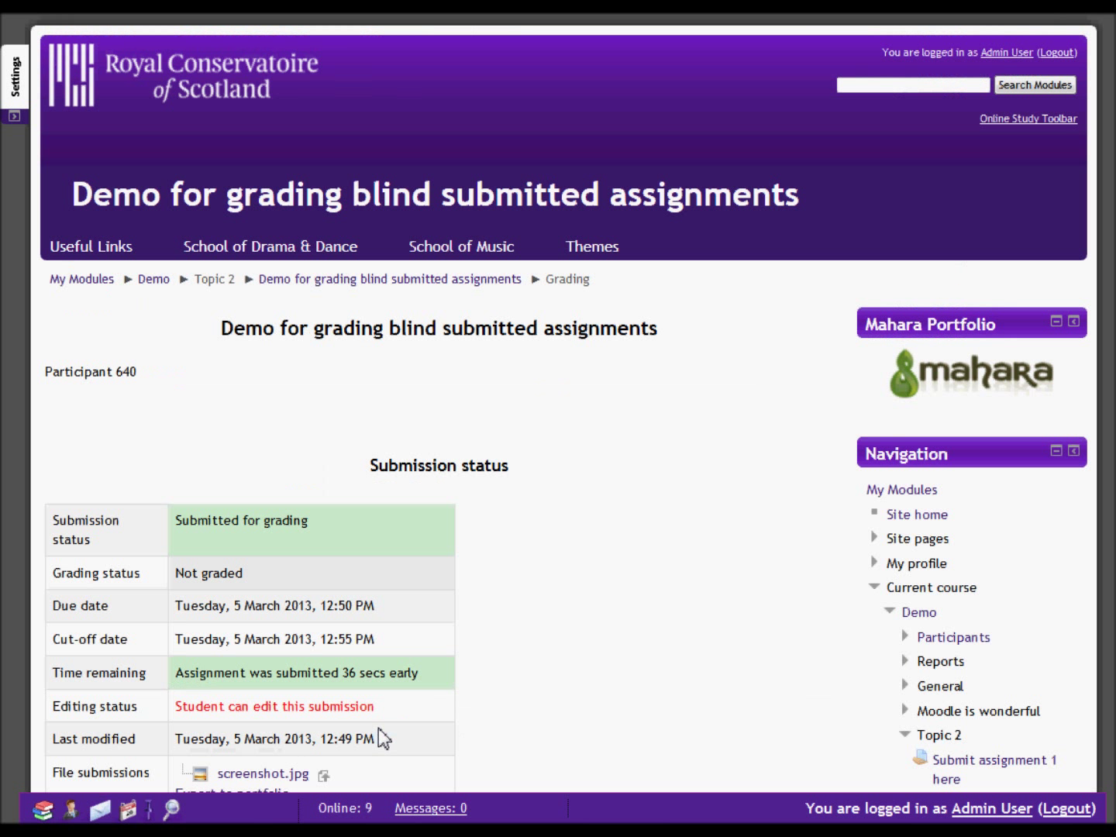
Set the unverified grade for Participant 640 to "-".
scroll(456, 667, "down", 5)
scroll(452, 636, "down", 2)
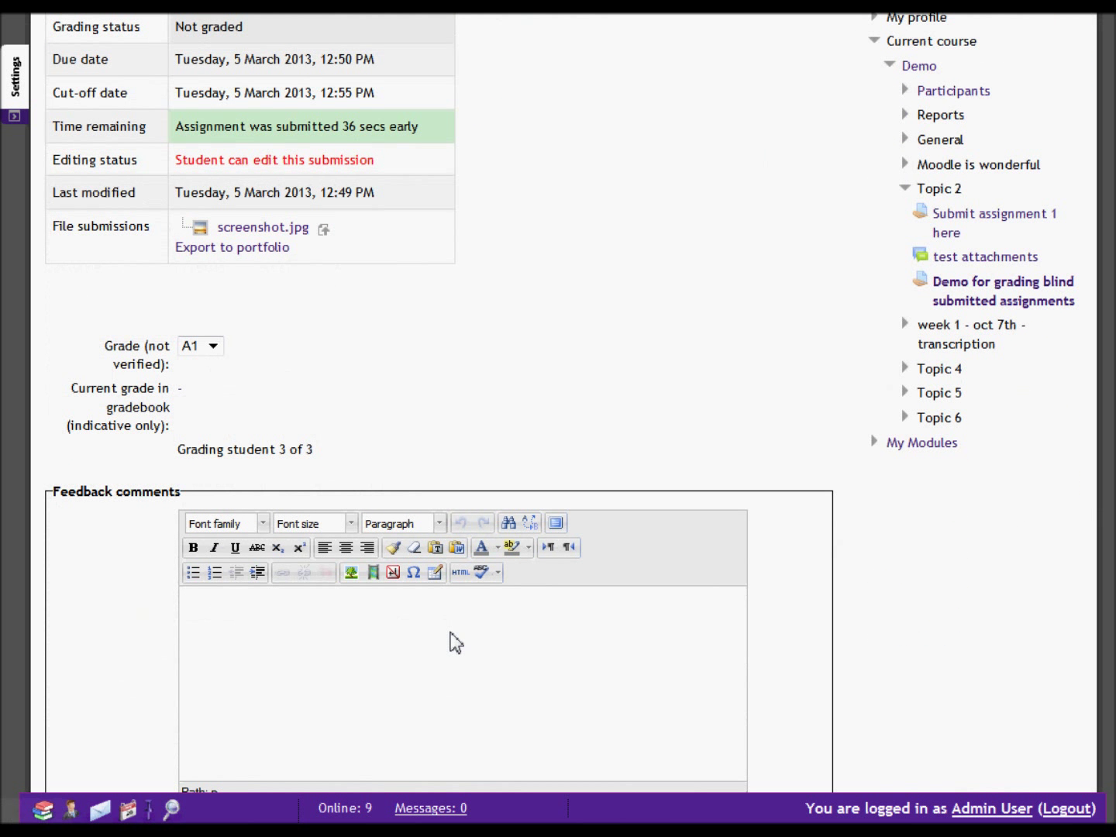
left_click(213, 345)
left_click(203, 644)
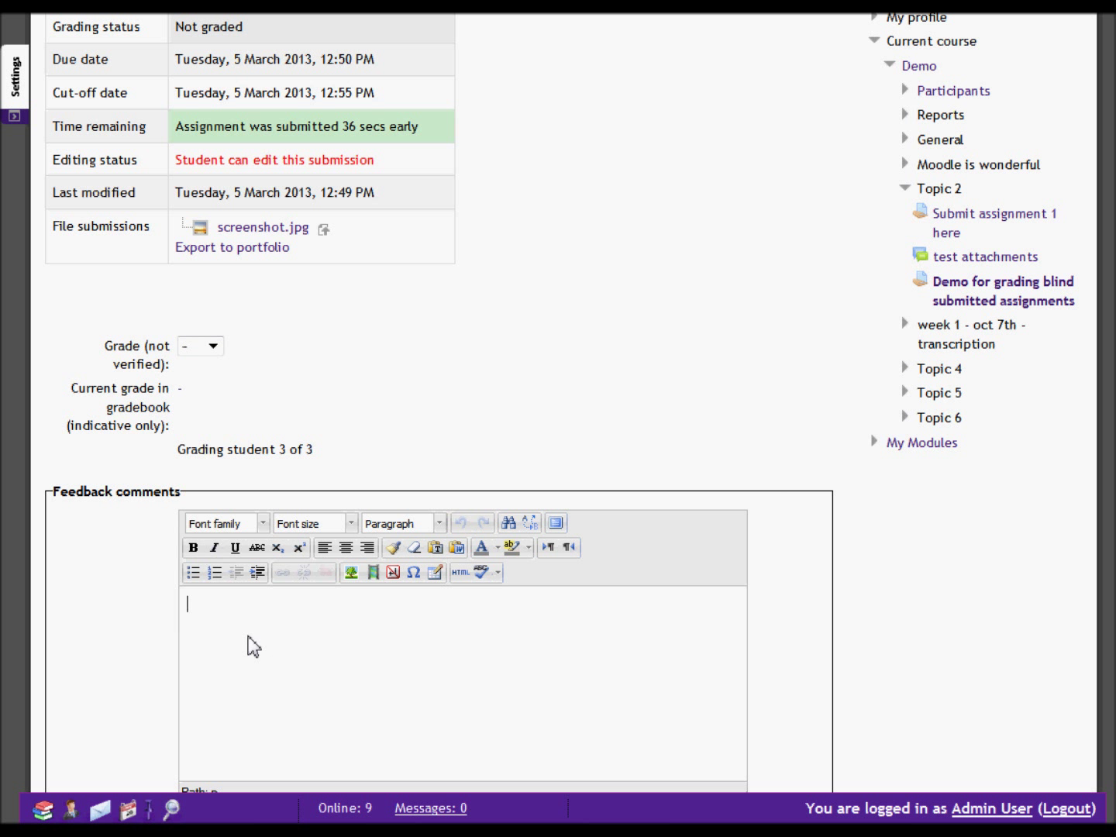
Enter the feedback "Good work - especially the use of accessible colours in your design" and "Grade A4" for Participant 640 and save the changes.
type("Good work - espec")
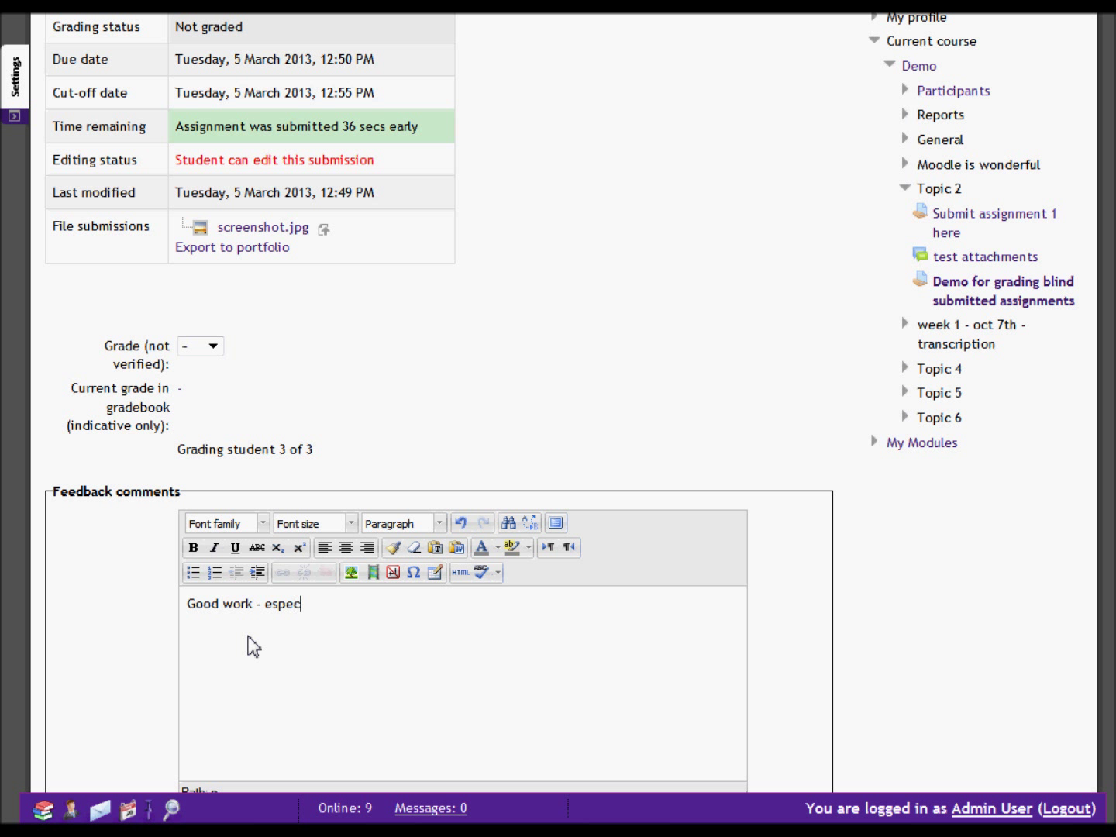
type("ially the use of accessible col")
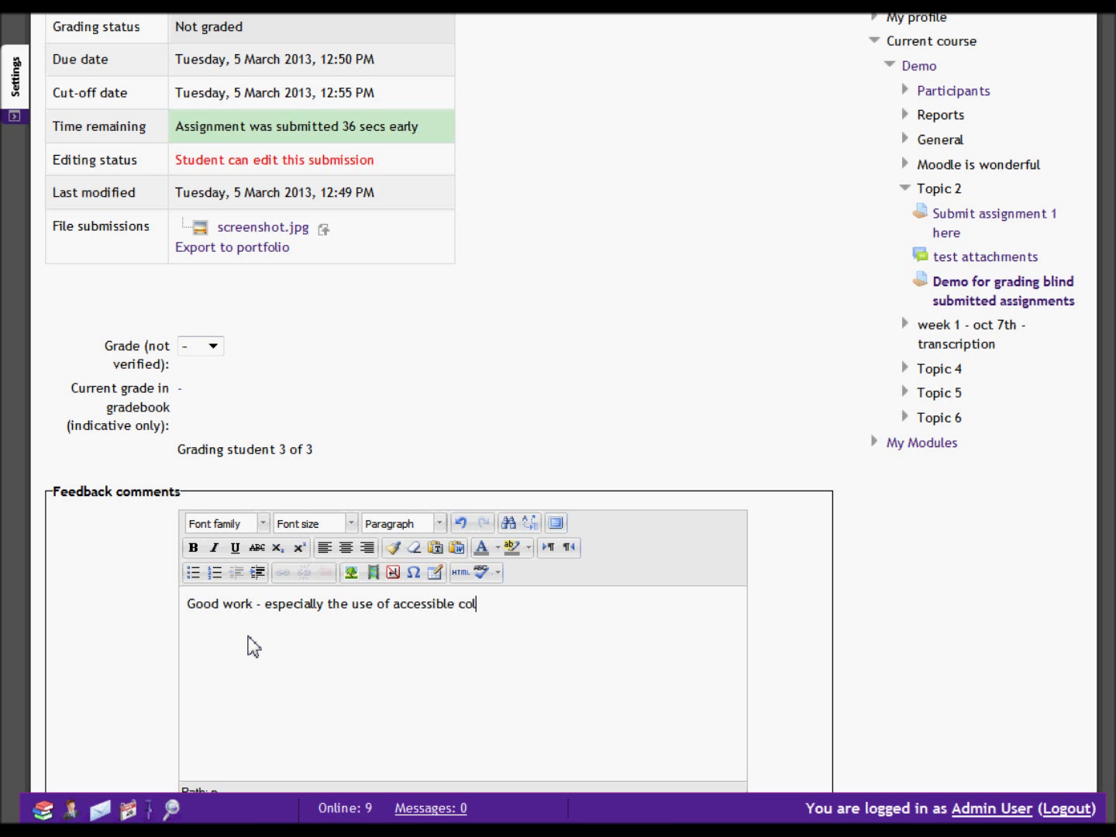
type("ours in your design ")
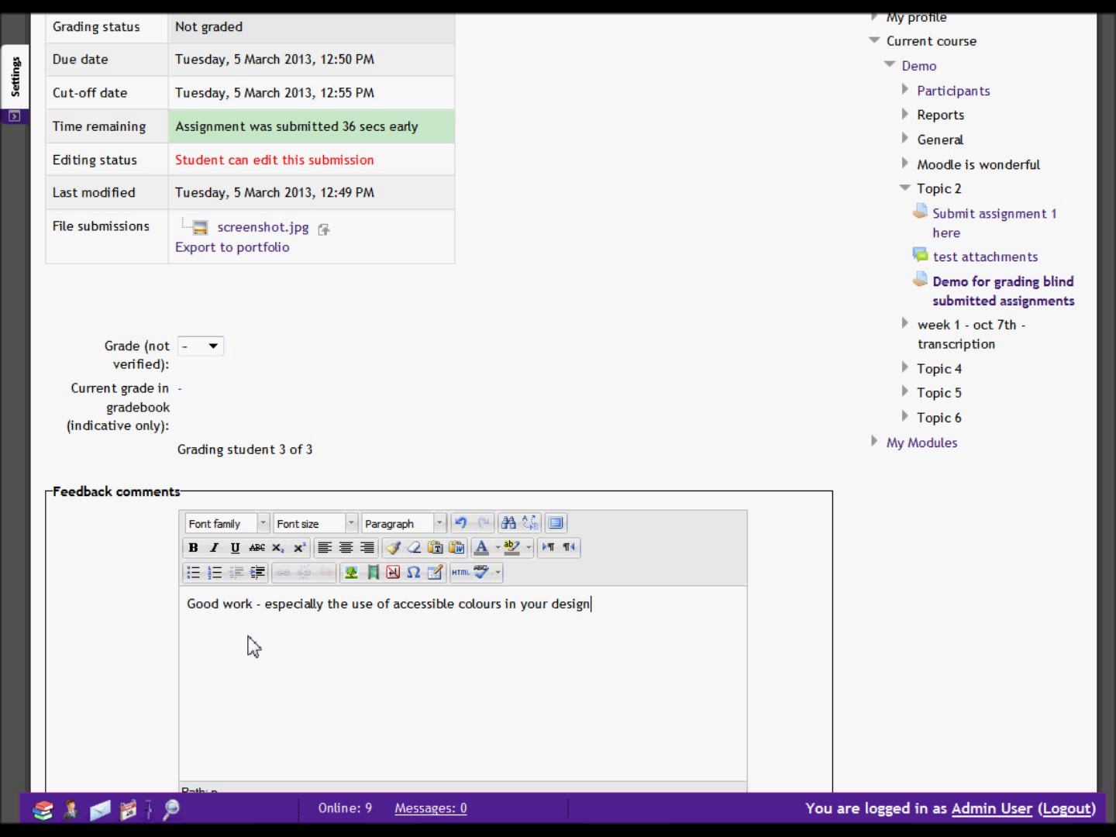
type("Grade A4")
scroll(271, 663, "down", 3)
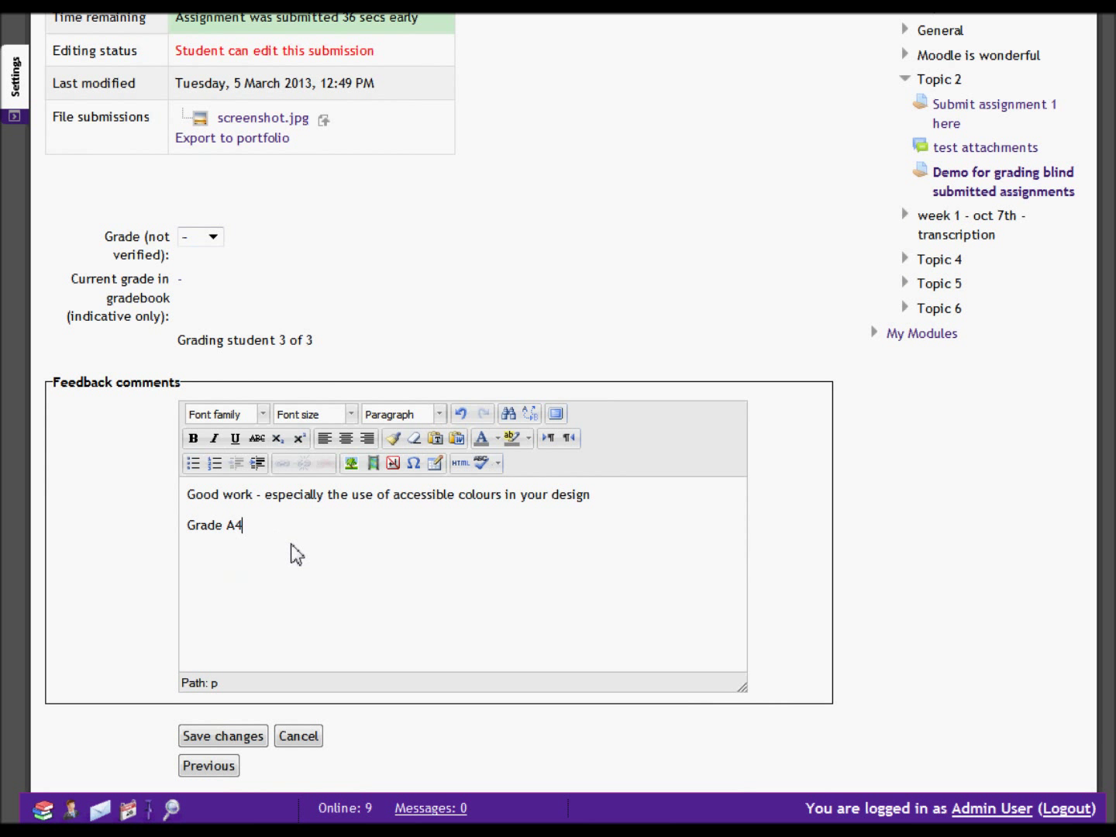
scroll(294, 553, "down", 1)
left_click(249, 729)
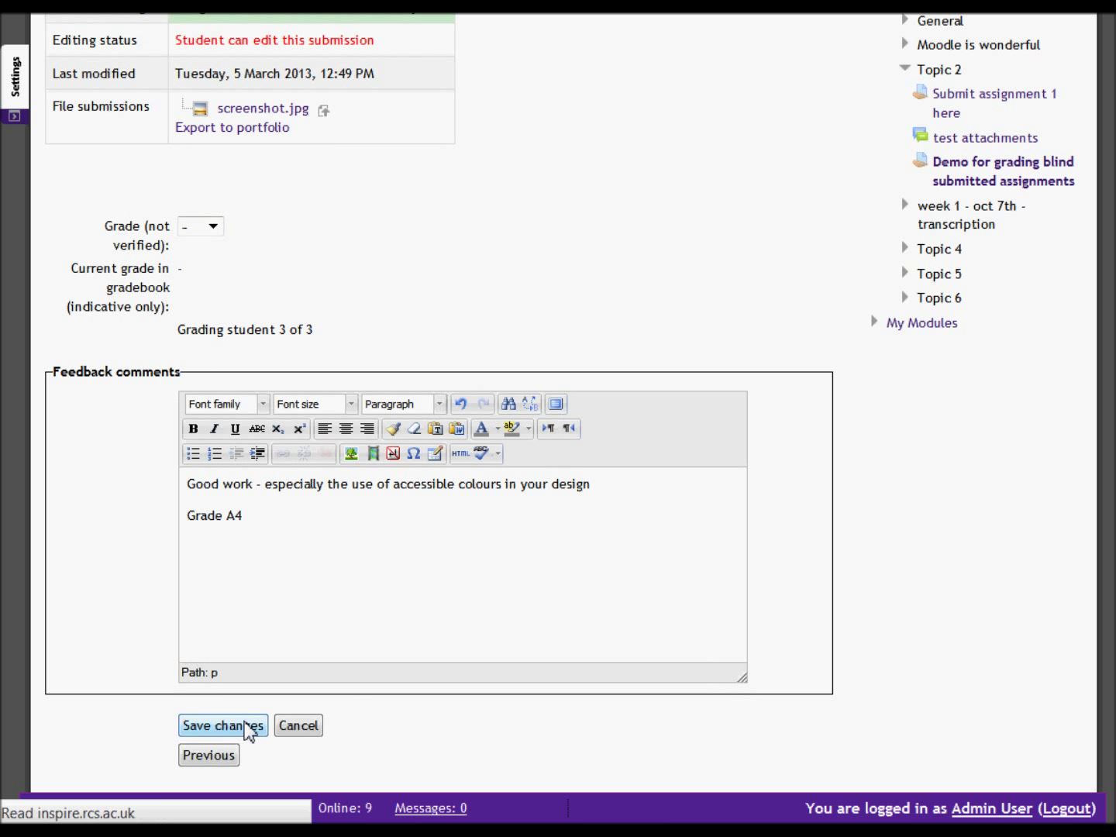
Check the participants' statuses in the grading table and the edit options for Participant 639.
scroll(261, 673, "down", 5)
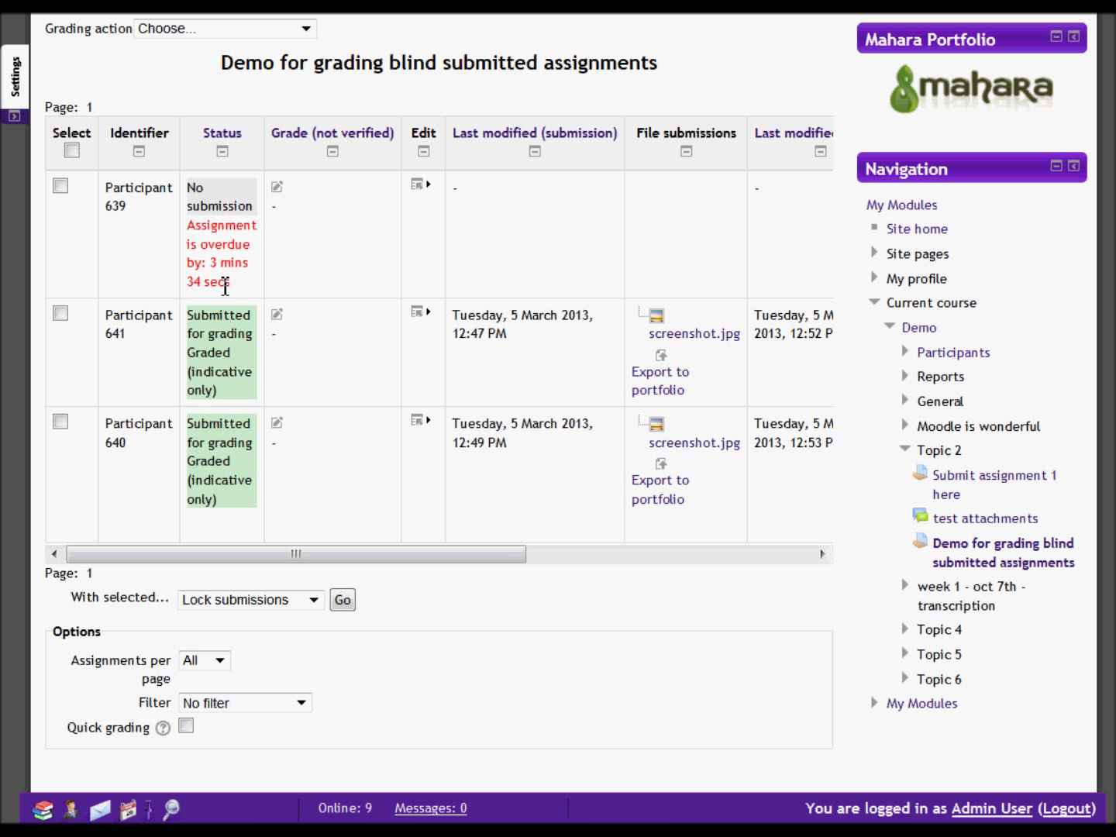
left_click(419, 187)
scroll(668, 672, "up", 5)
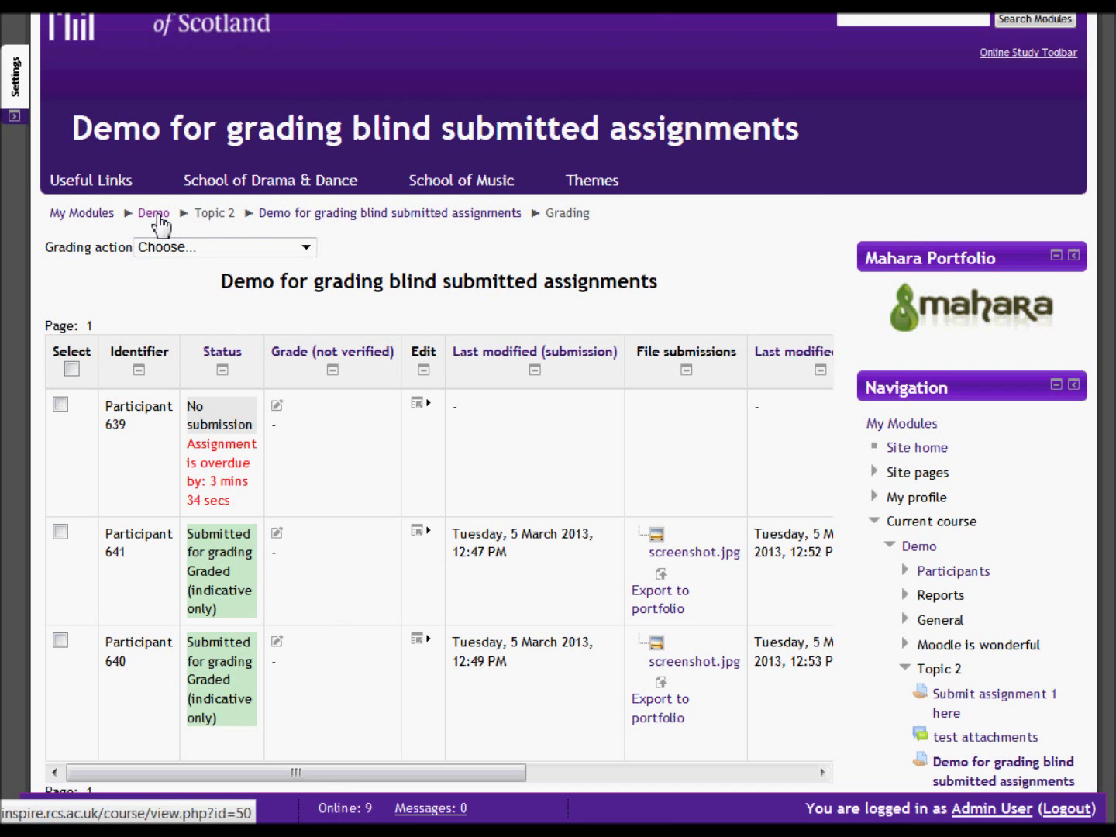
Return to the Demo module, reopen the blind grading assignment under Topic 2 and show all its submissions.
left_click(159, 219)
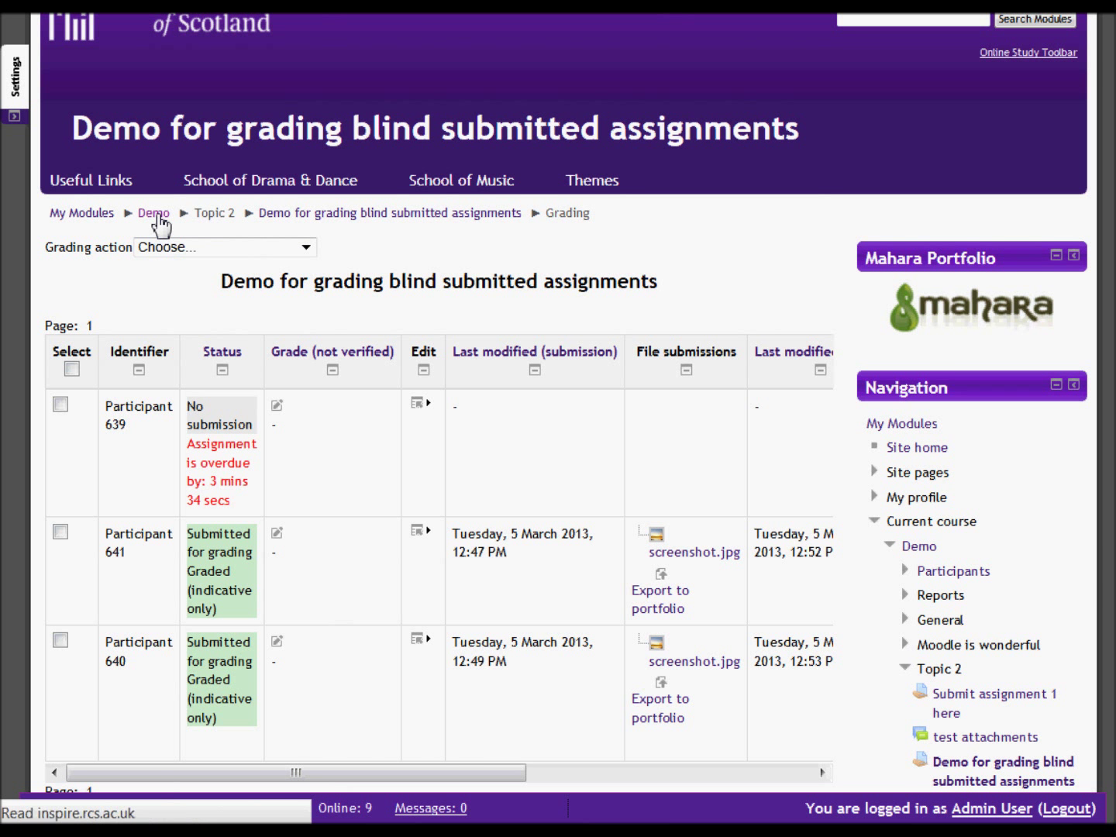
scroll(399, 430, "down", 3)
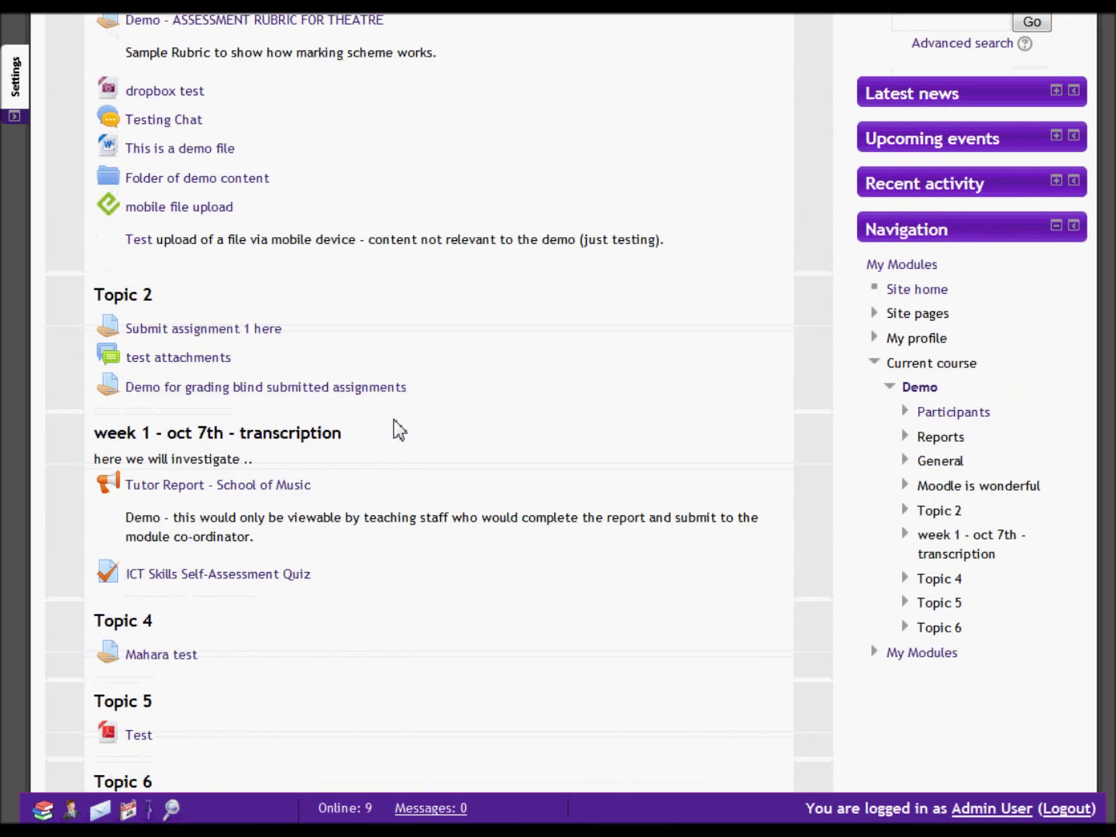
scroll(399, 430, "down", 1)
left_click(227, 369)
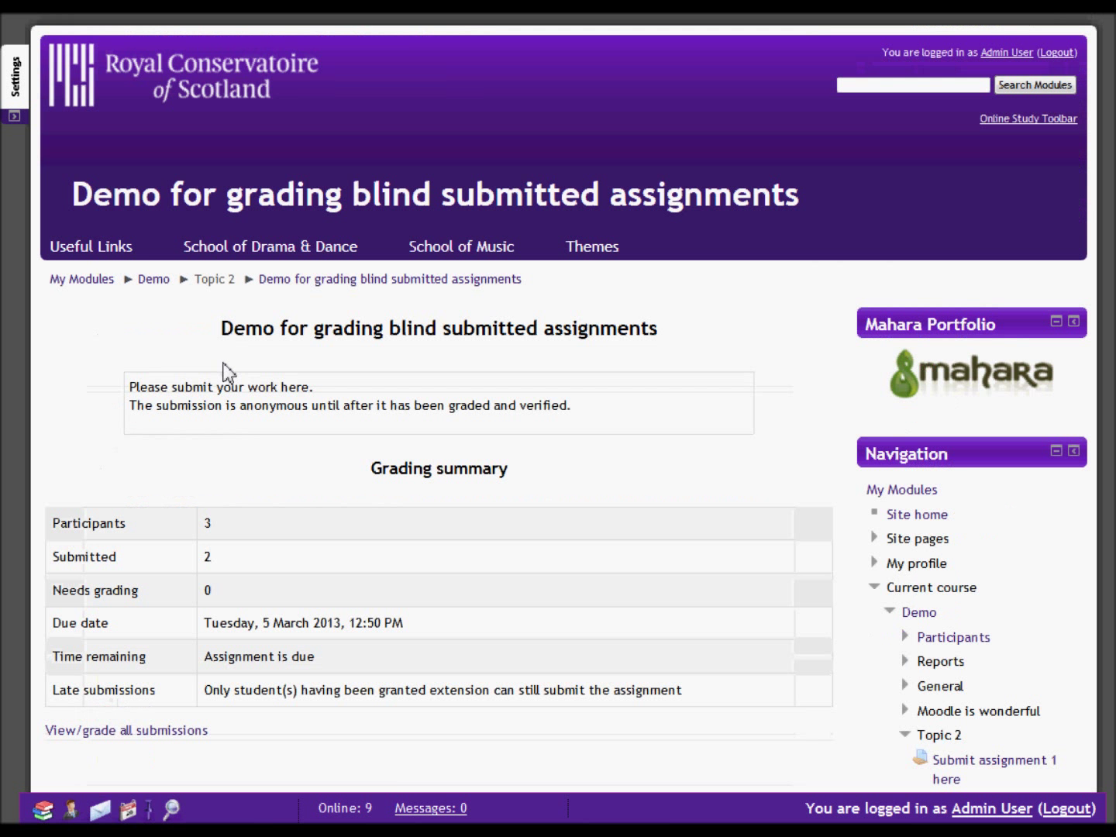
scroll(326, 392, "down", 5)
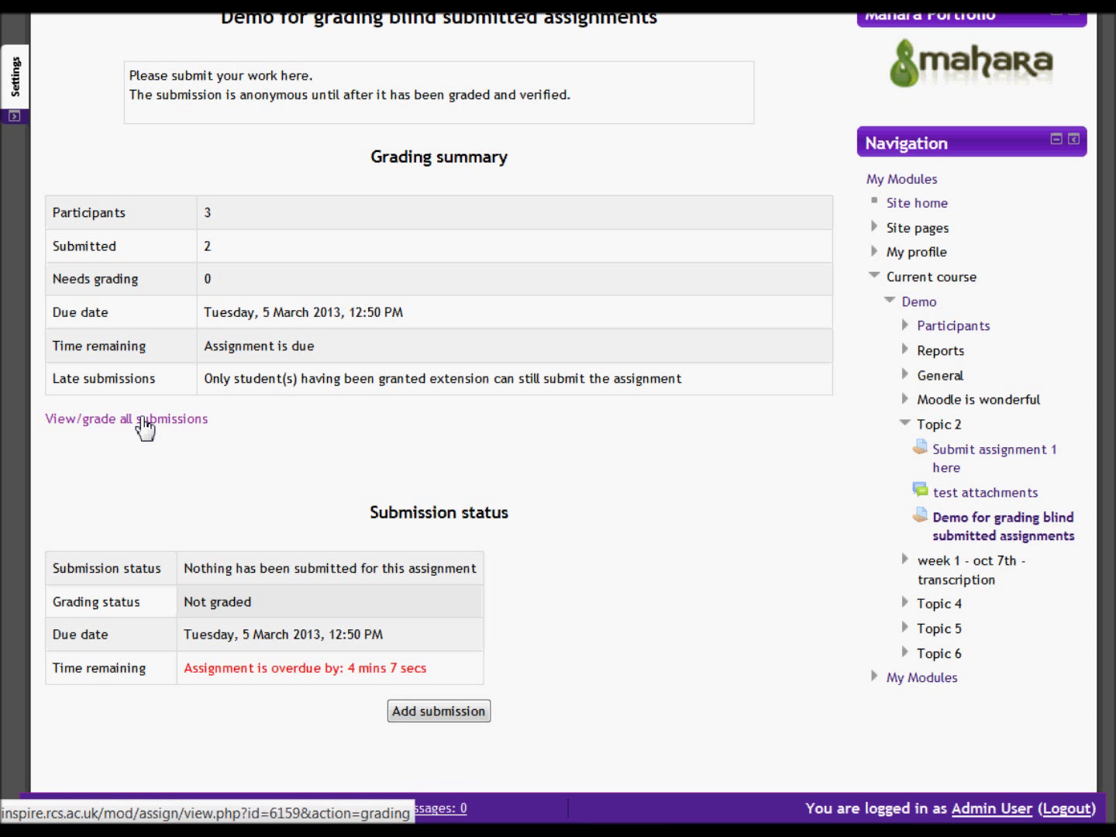
left_click(144, 425)
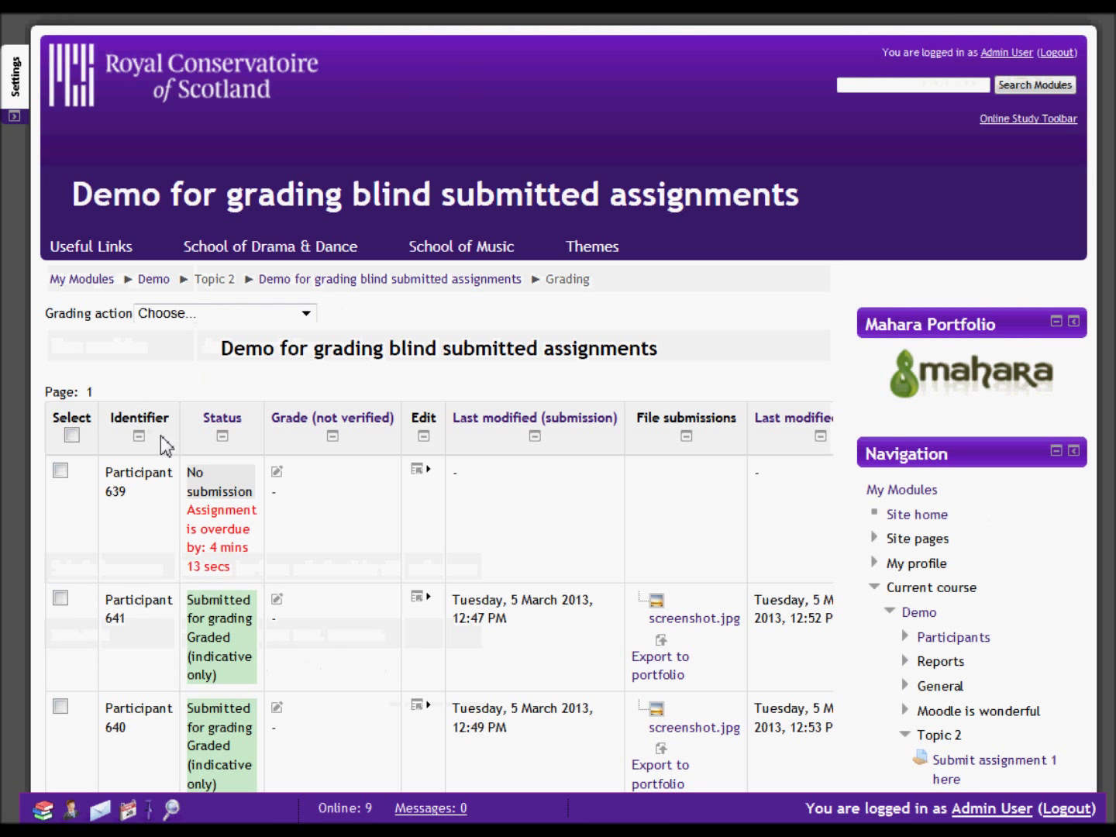
Open the grading page for Participant 641's submission.
scroll(341, 493, "down", 3)
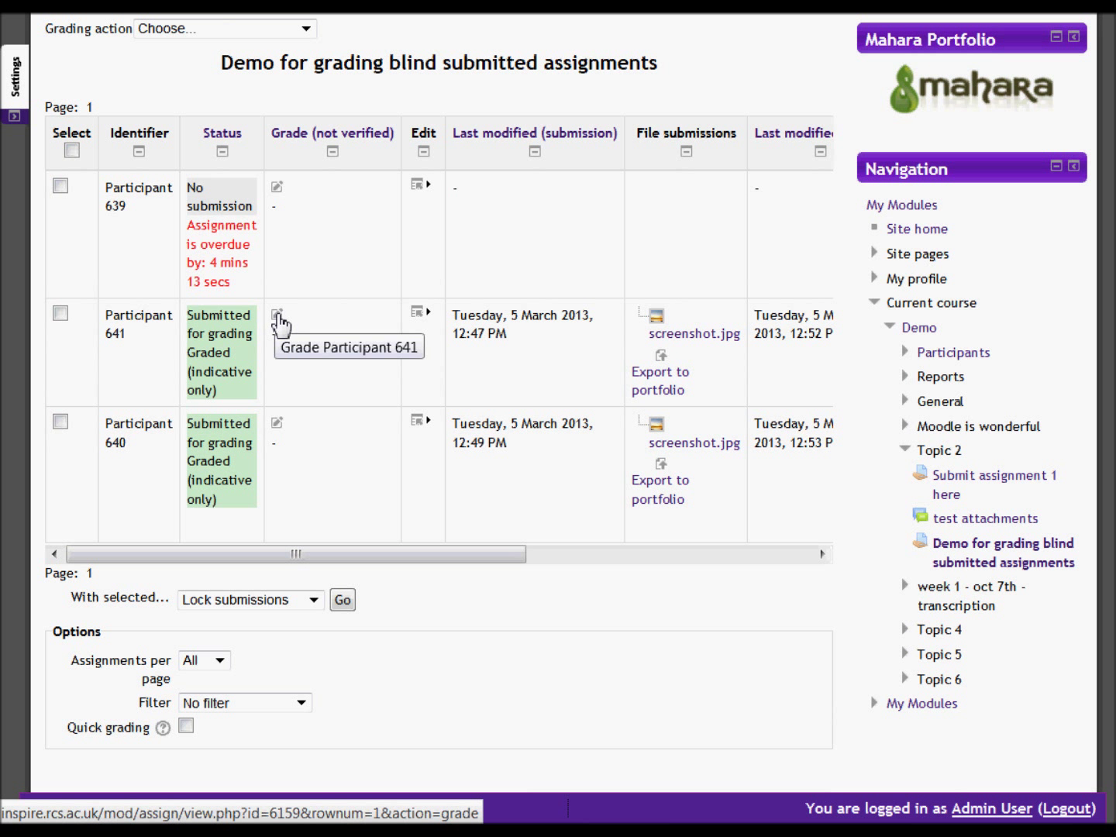
left_click(278, 318)
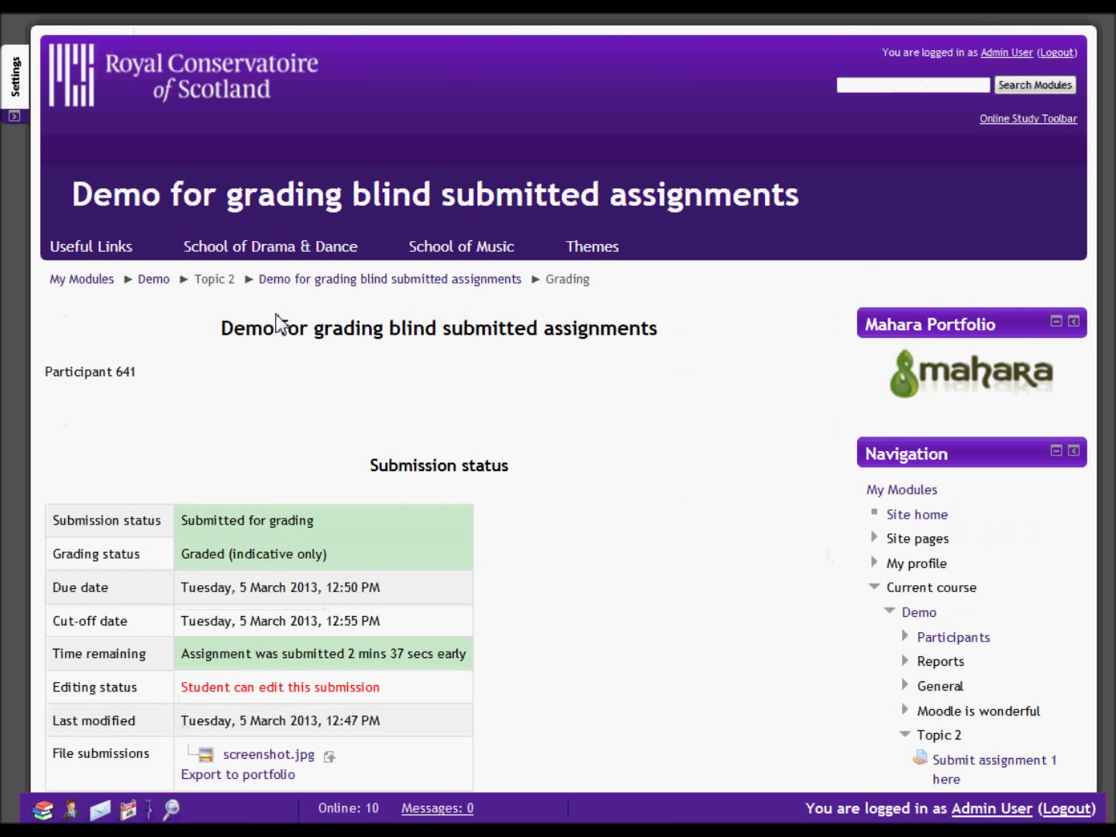
scroll(473, 485, "down", 4)
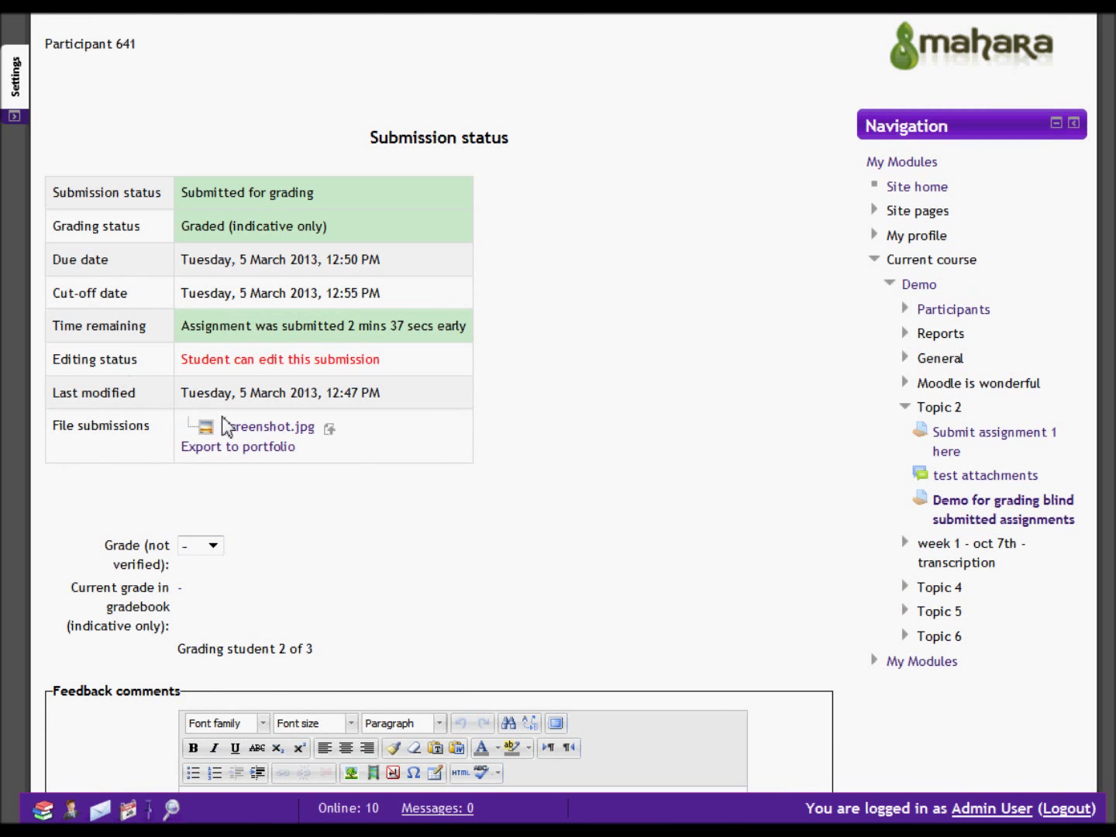
left_click(244, 437)
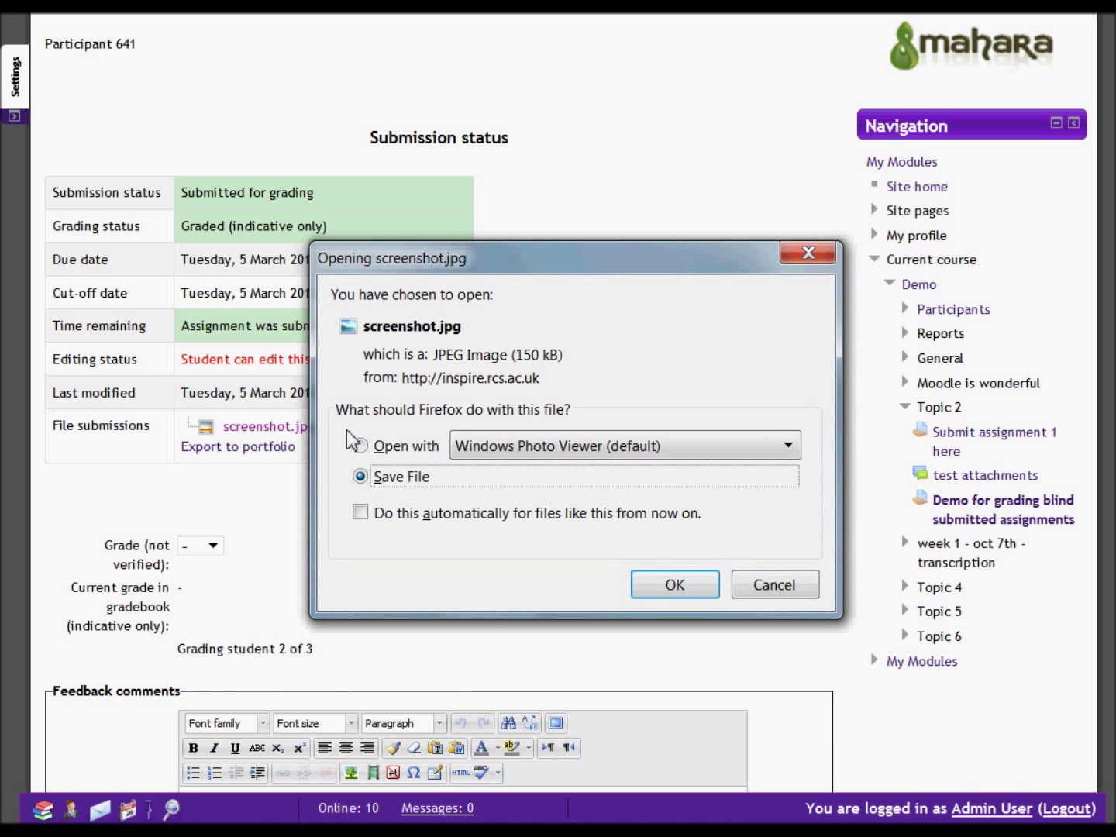
left_click(362, 448)
left_click(773, 585)
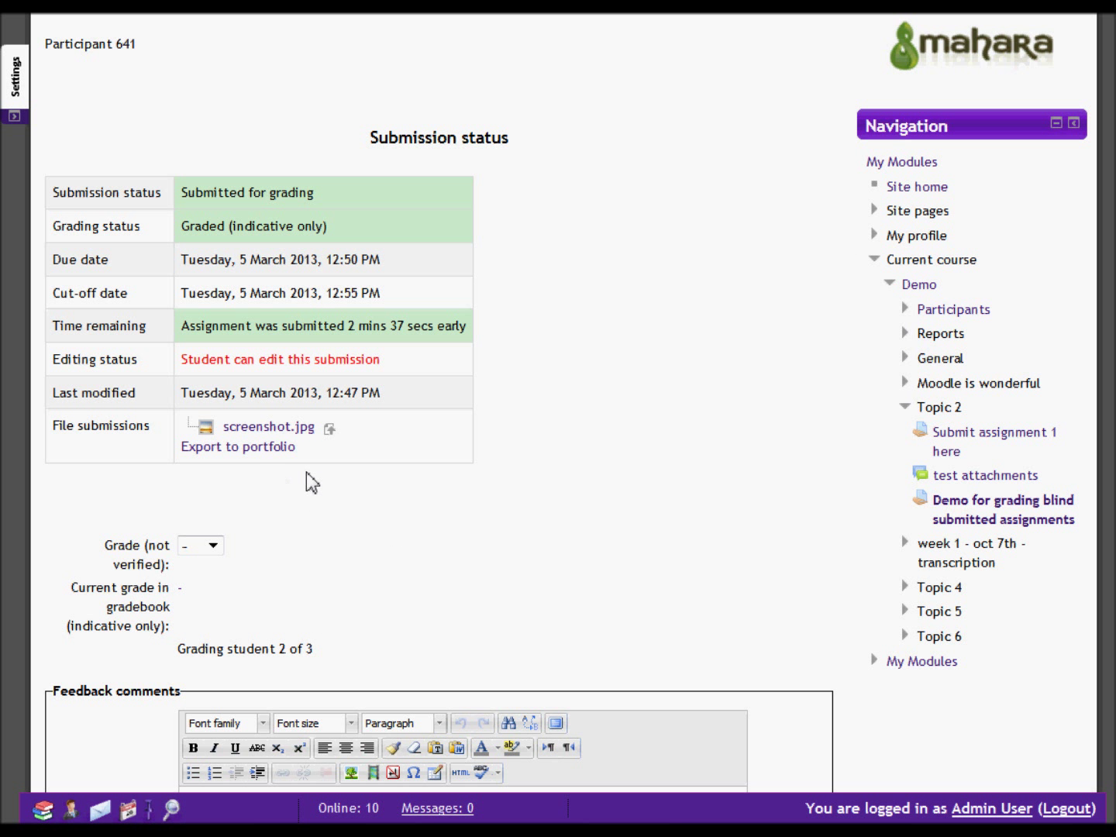
Remove the "Grade A5" line from Participant 641's feedback comments, set the unverified grade to A5 and save the changes.
scroll(309, 474, "down", 3)
scroll(310, 477, "down", 1)
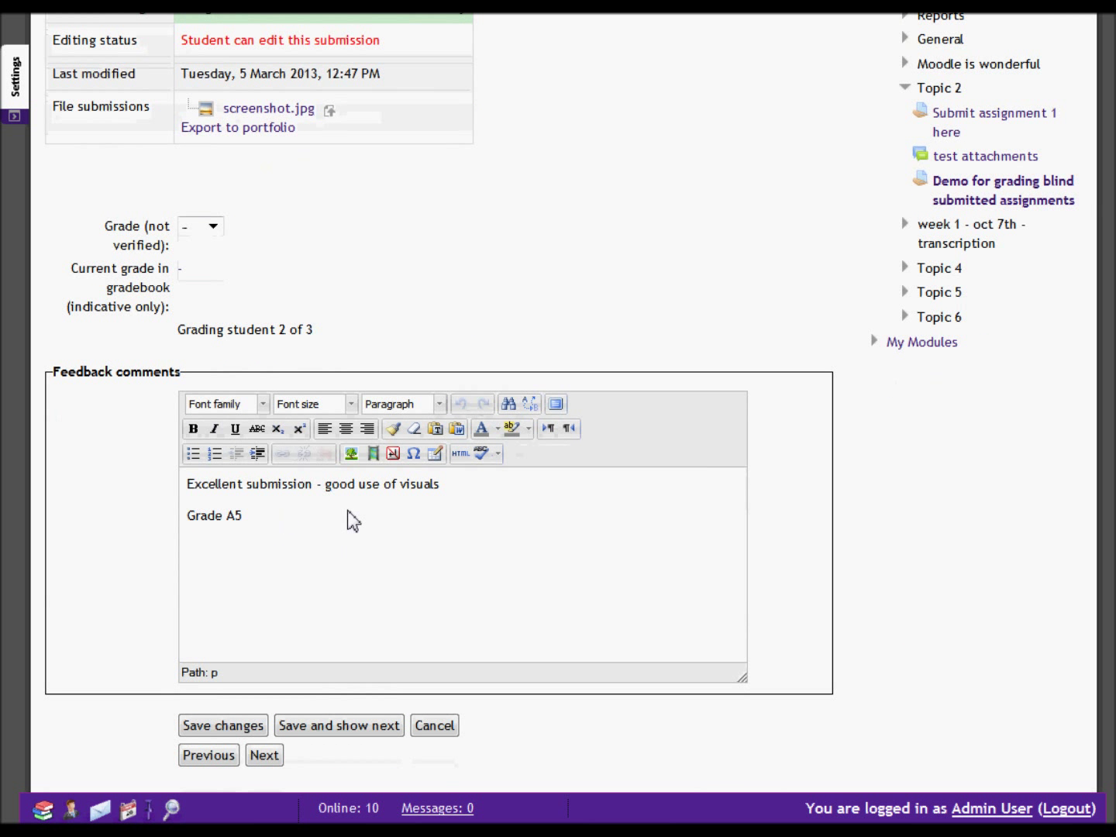
left_click_drag(276, 517, 151, 514)
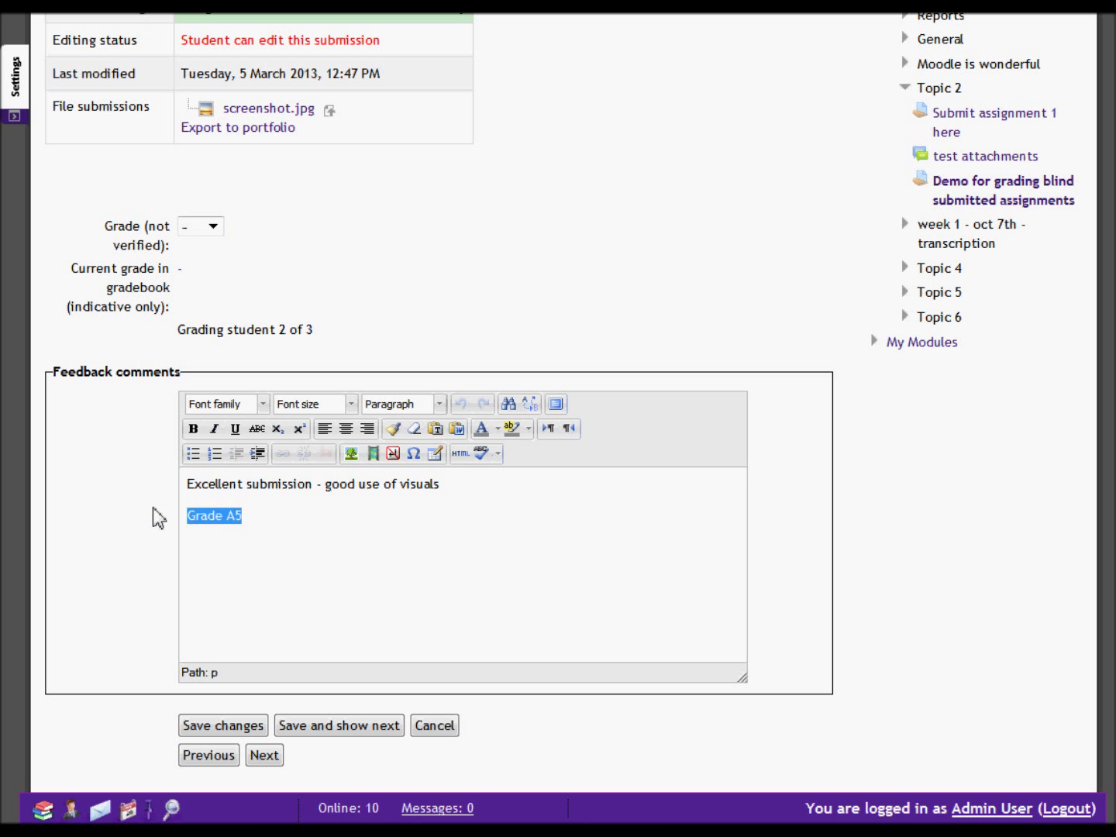
key("BackSpace")
left_click(213, 226)
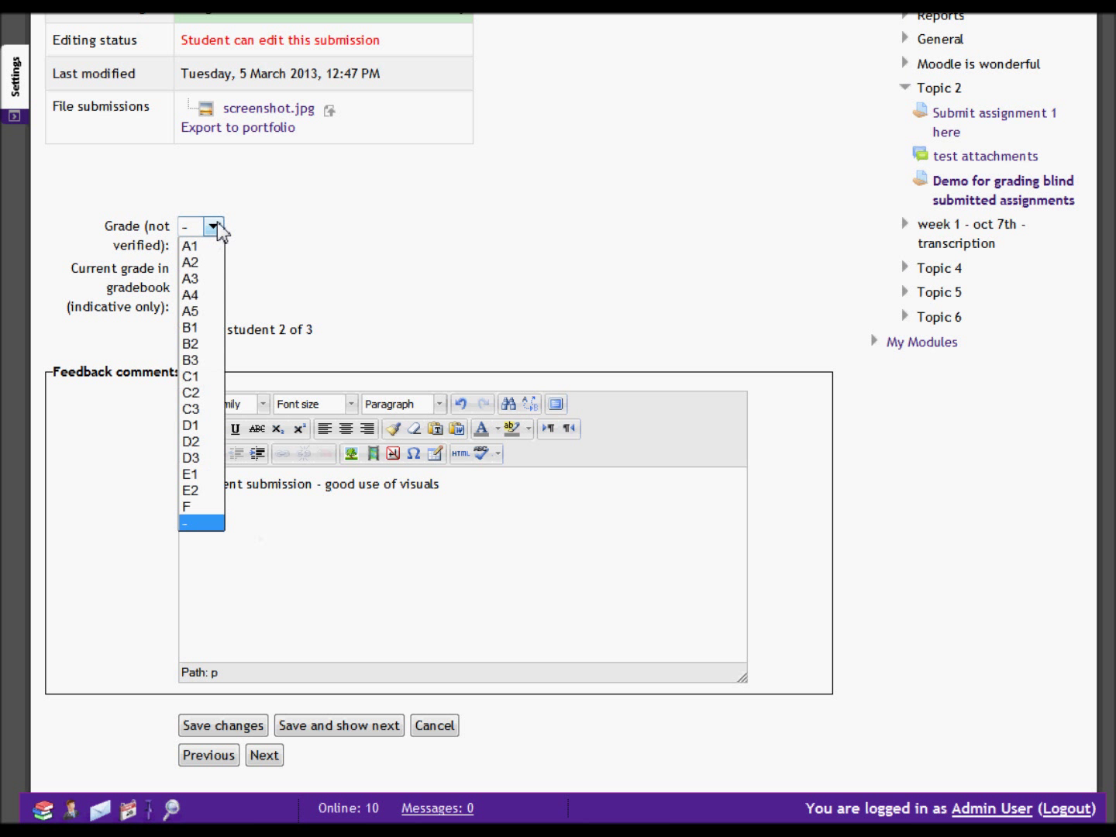
left_click(196, 311)
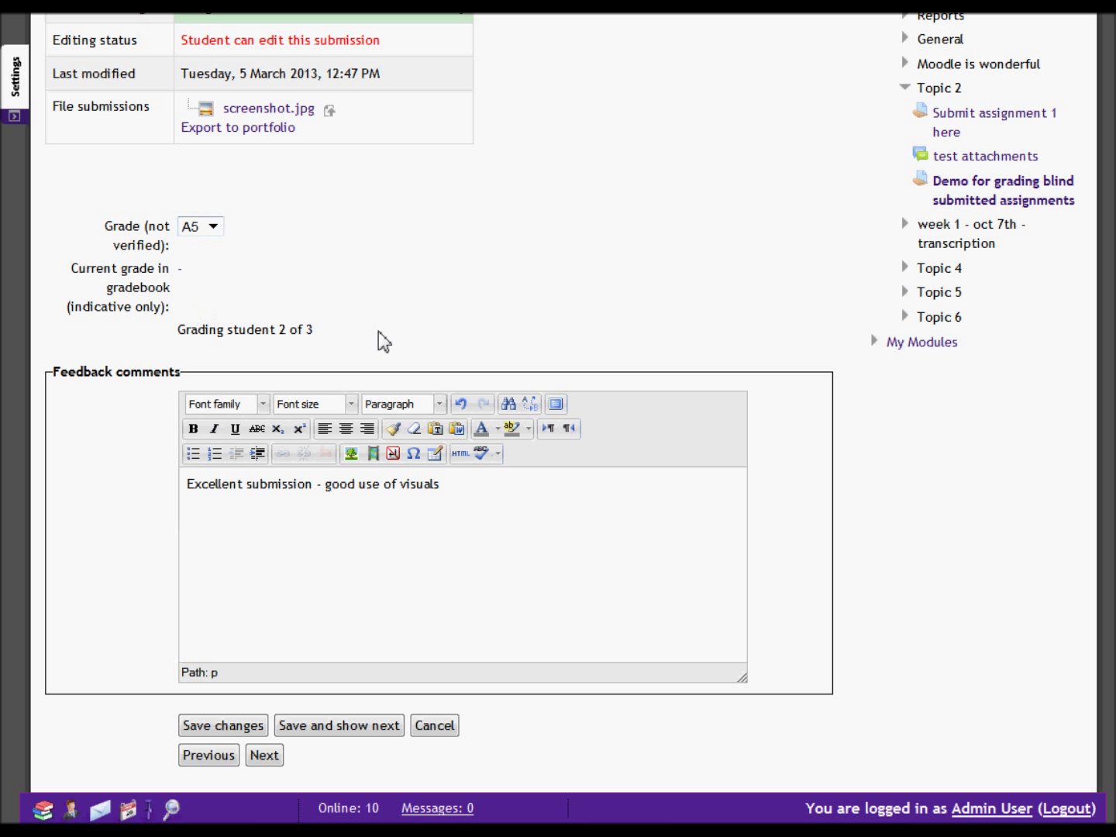
left_click(225, 730)
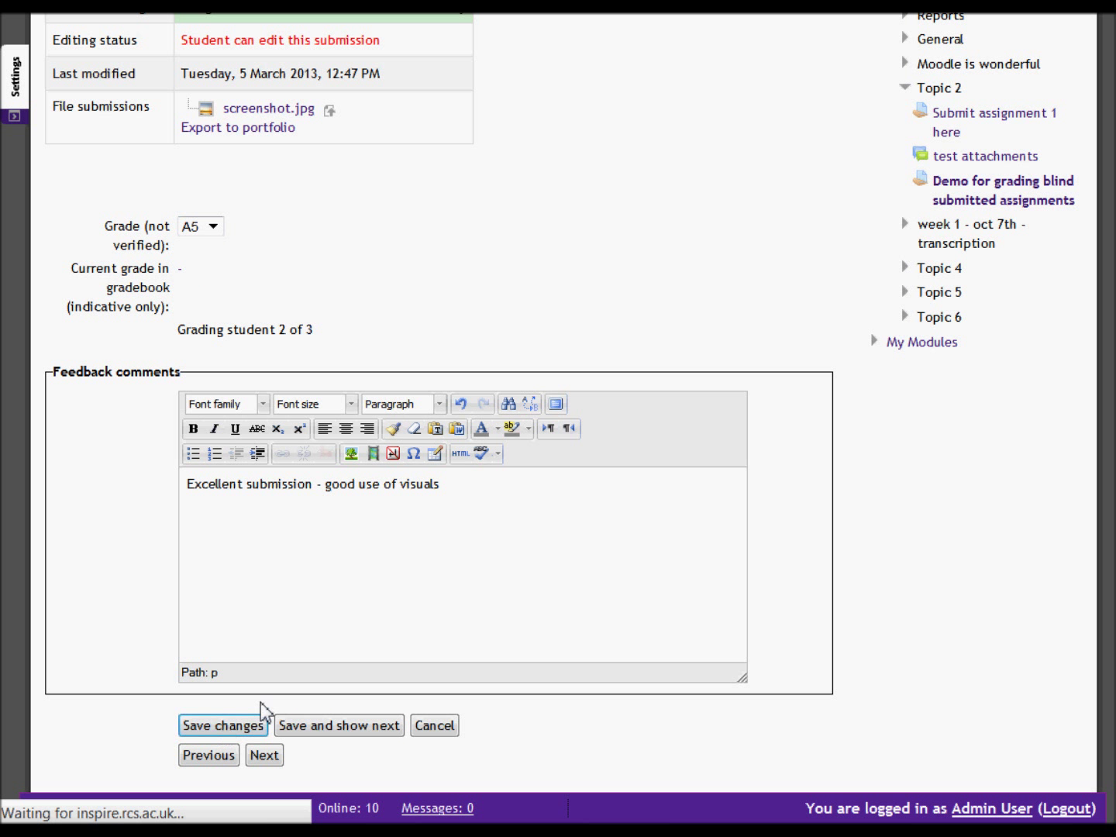
Open the grading page for Participant 640 and set the unverified grade to A4.
scroll(274, 706, "down", 4)
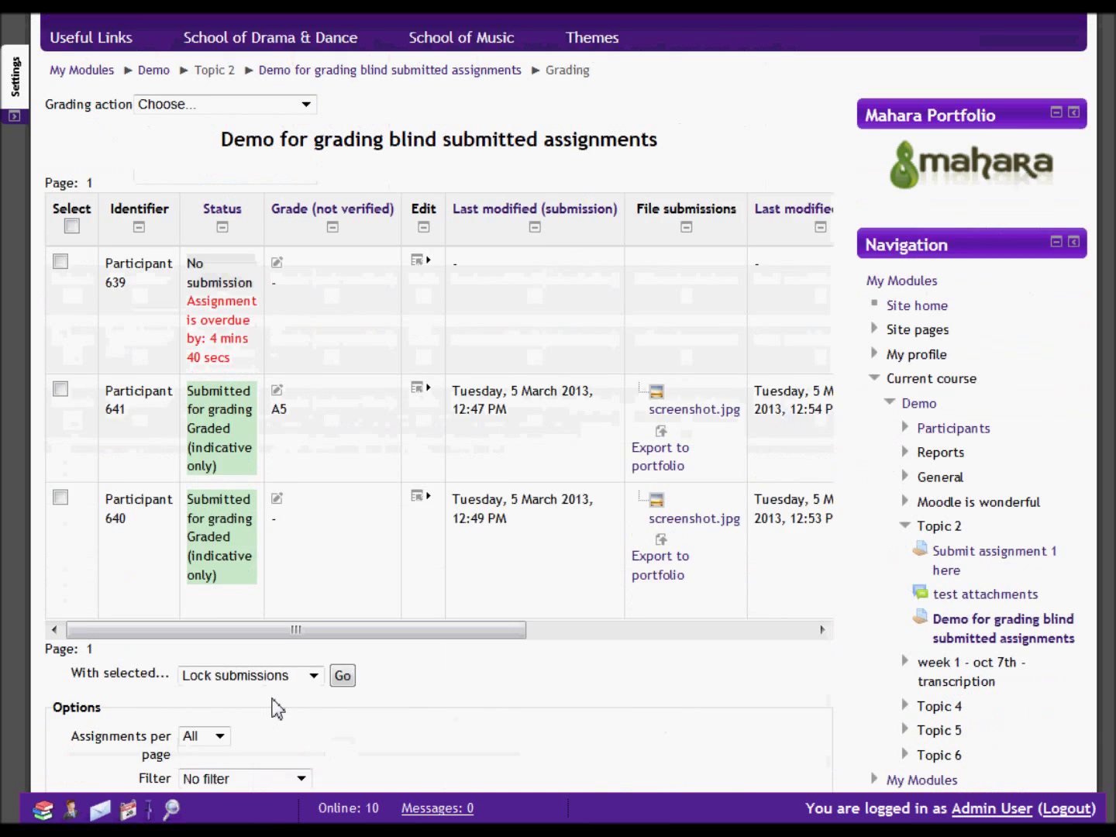
double_click(277, 333)
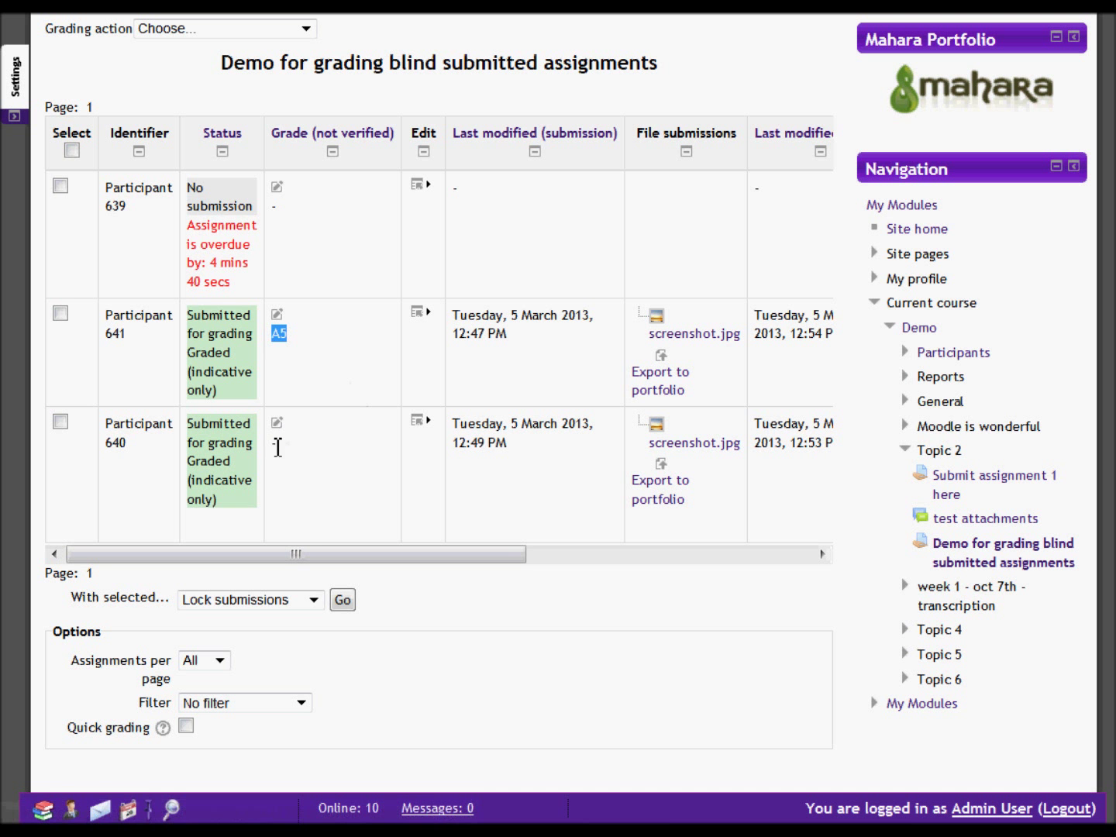
left_click(290, 437)
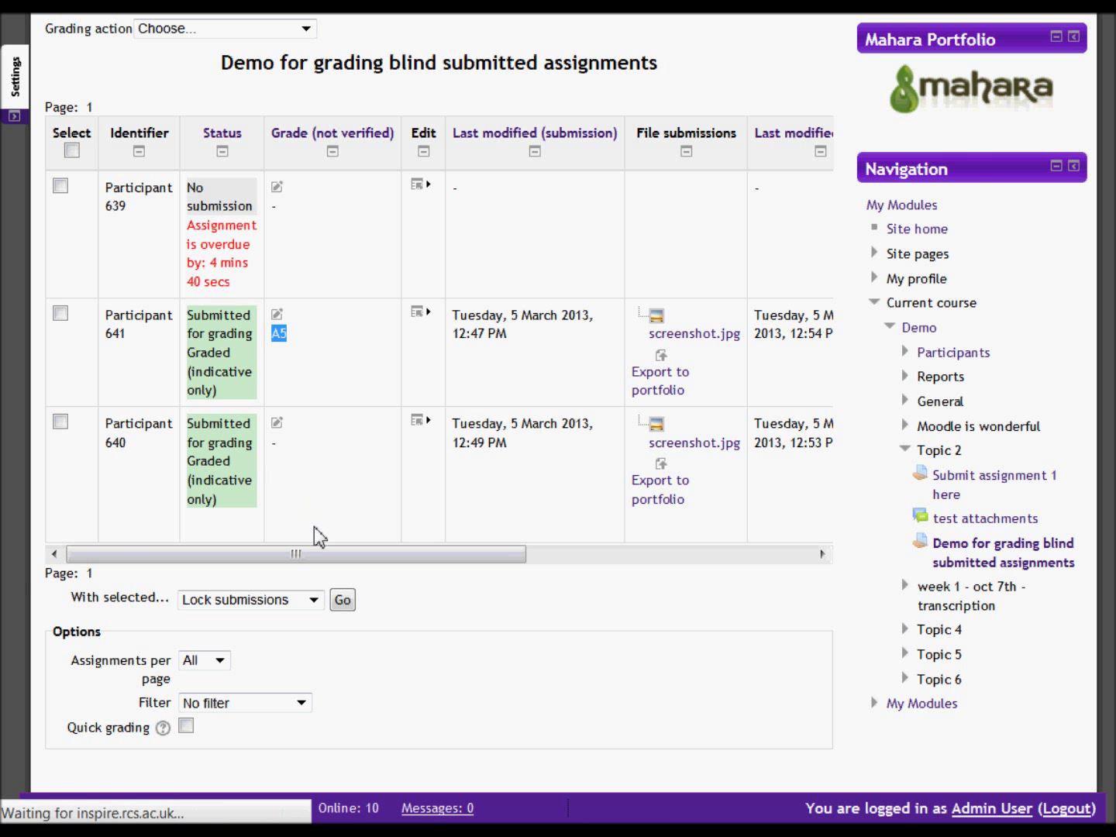
scroll(316, 536, "down", 10)
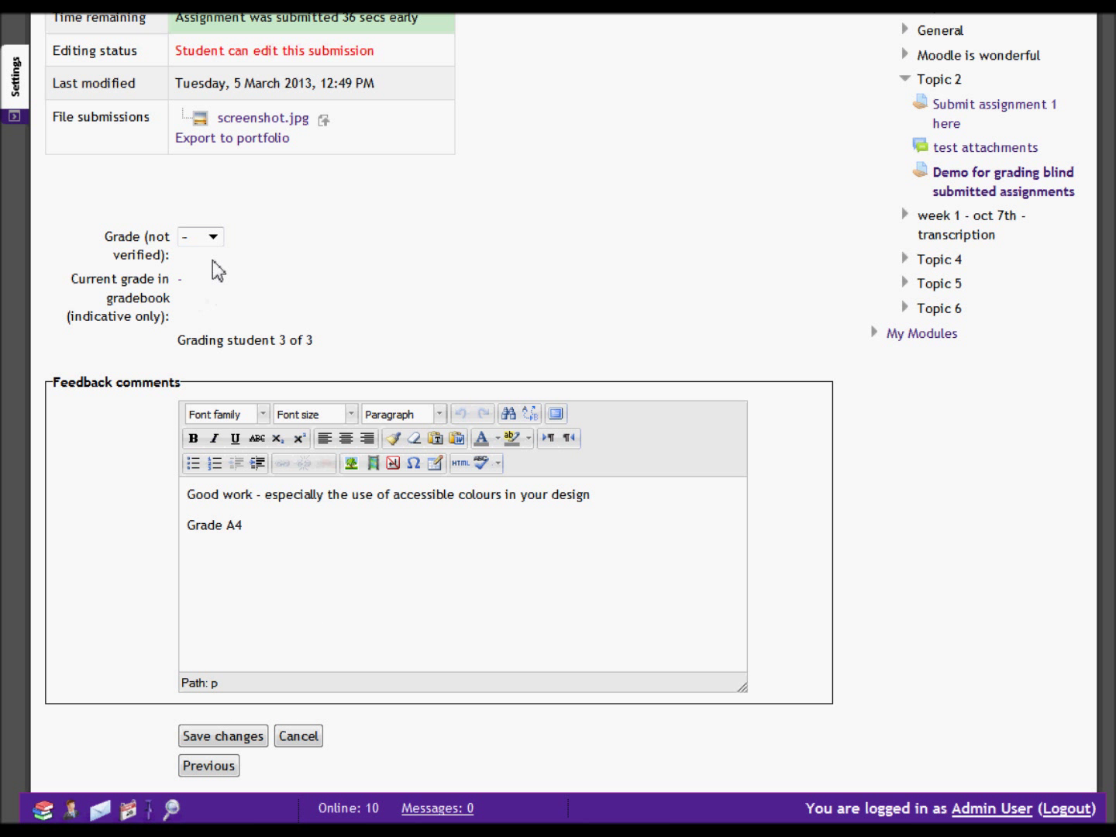
left_click(213, 237)
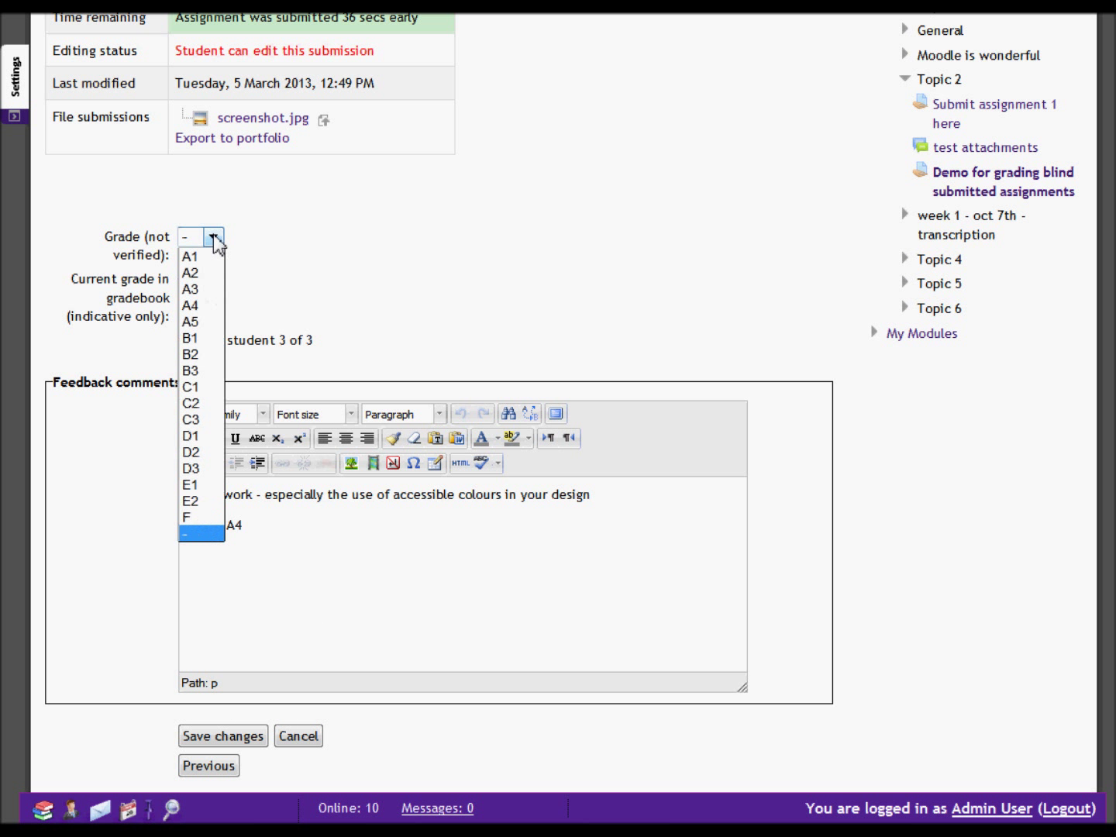
left_click(203, 305)
Replace the "Grade A4" line in Participant 640's feedback comments with "add aditional comment." and save the changes.
left_click_drag(261, 532, 119, 533)
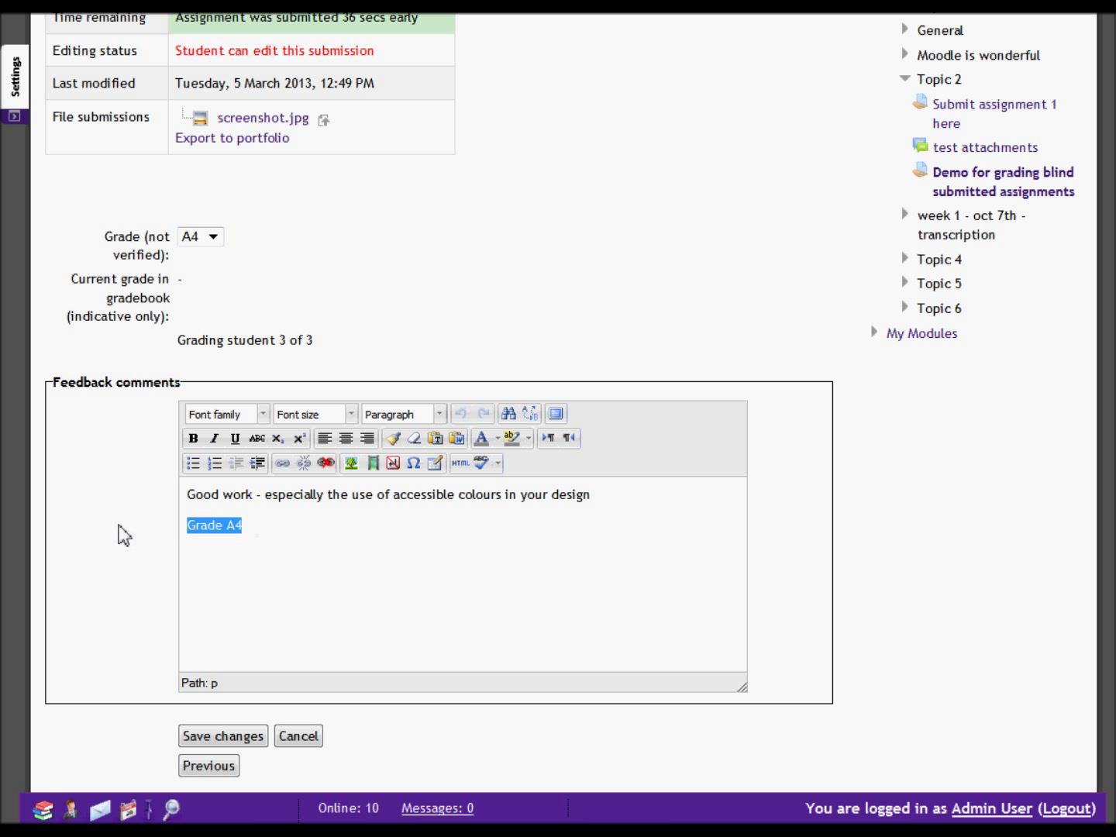
key("Delete")
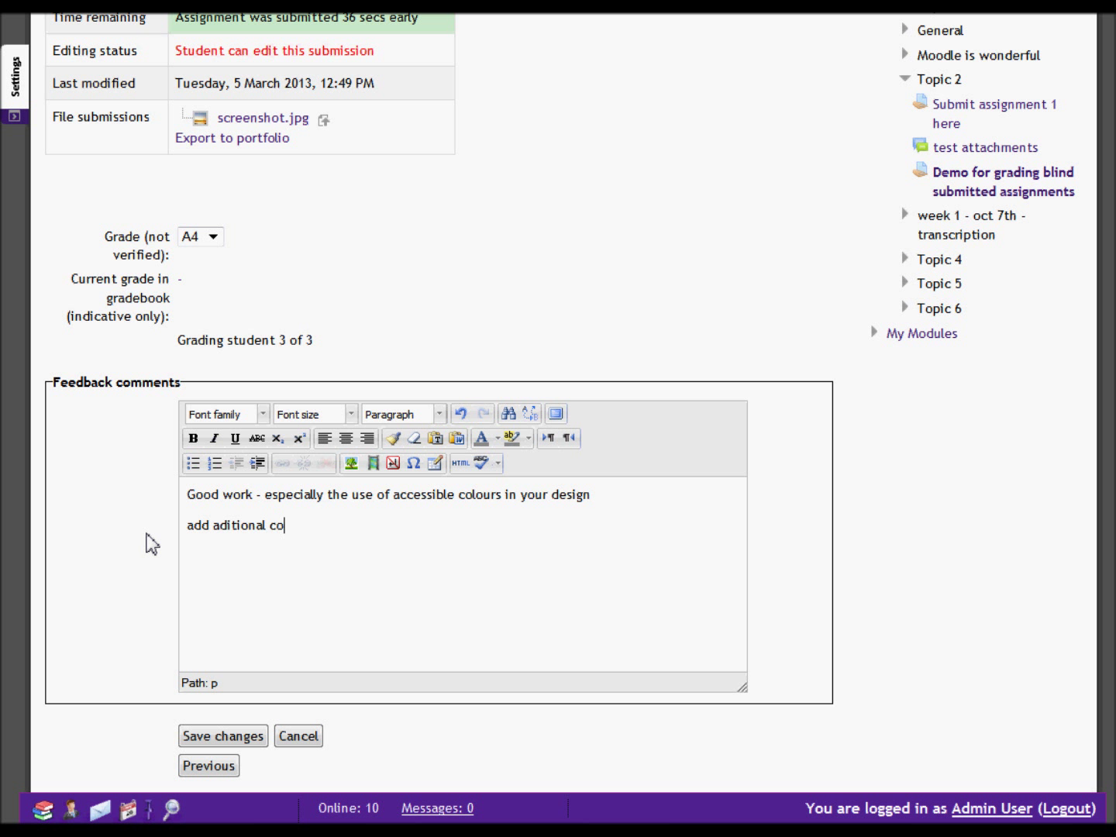
type("mmo")
type(".")
left_click(307, 545)
scroll(324, 575, "down", 1)
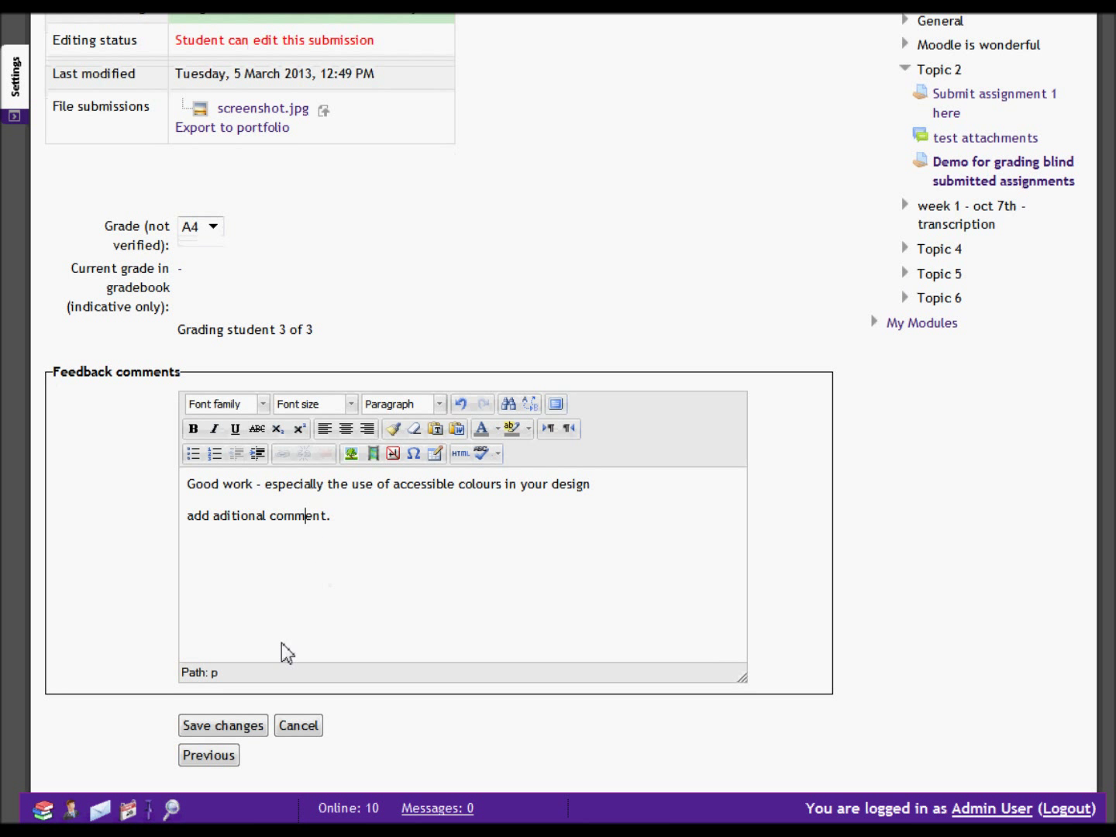
left_click(248, 729)
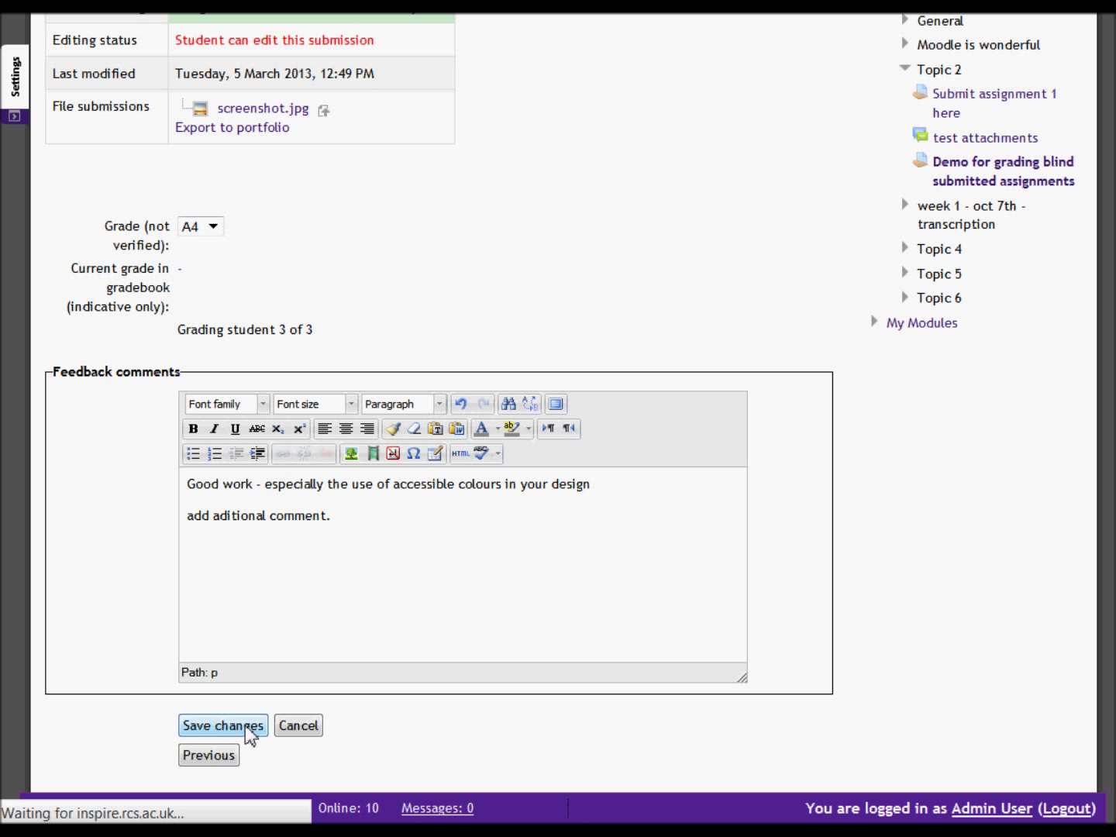
Run the "Reveal student identities" grading action on the blind submitted assignments.
scroll(319, 683, "down", 3)
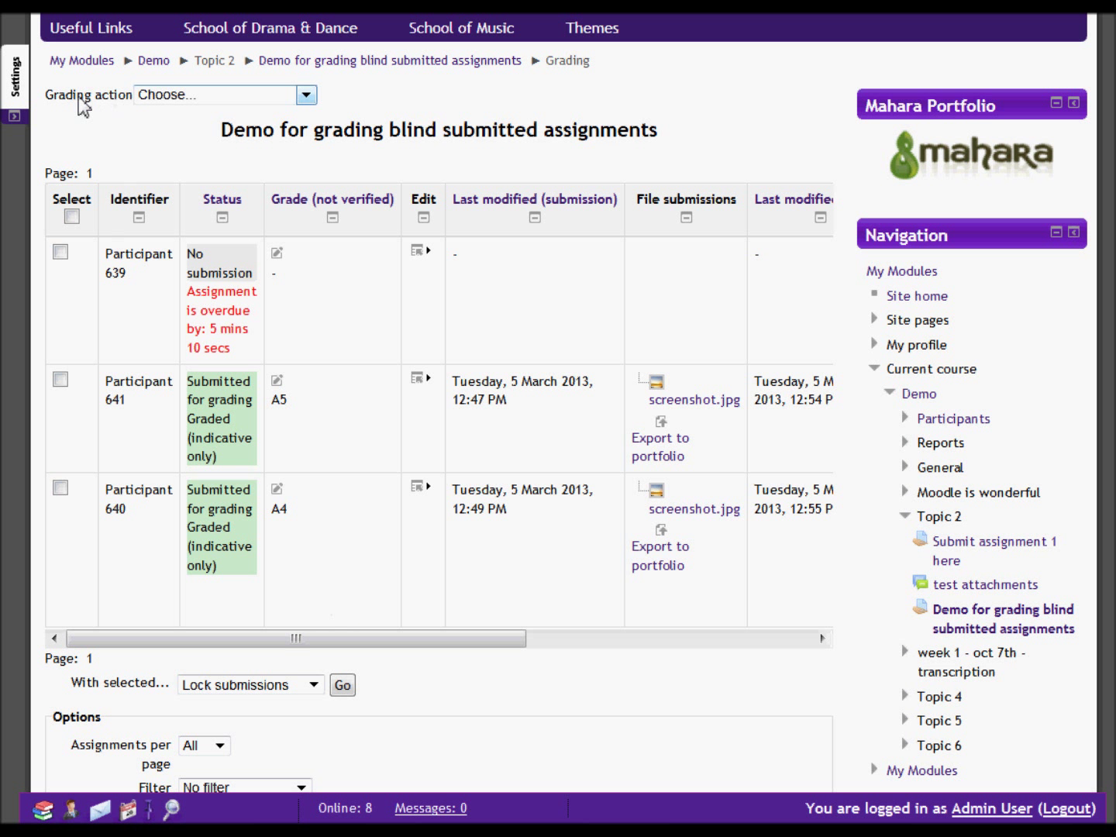
left_click(307, 96)
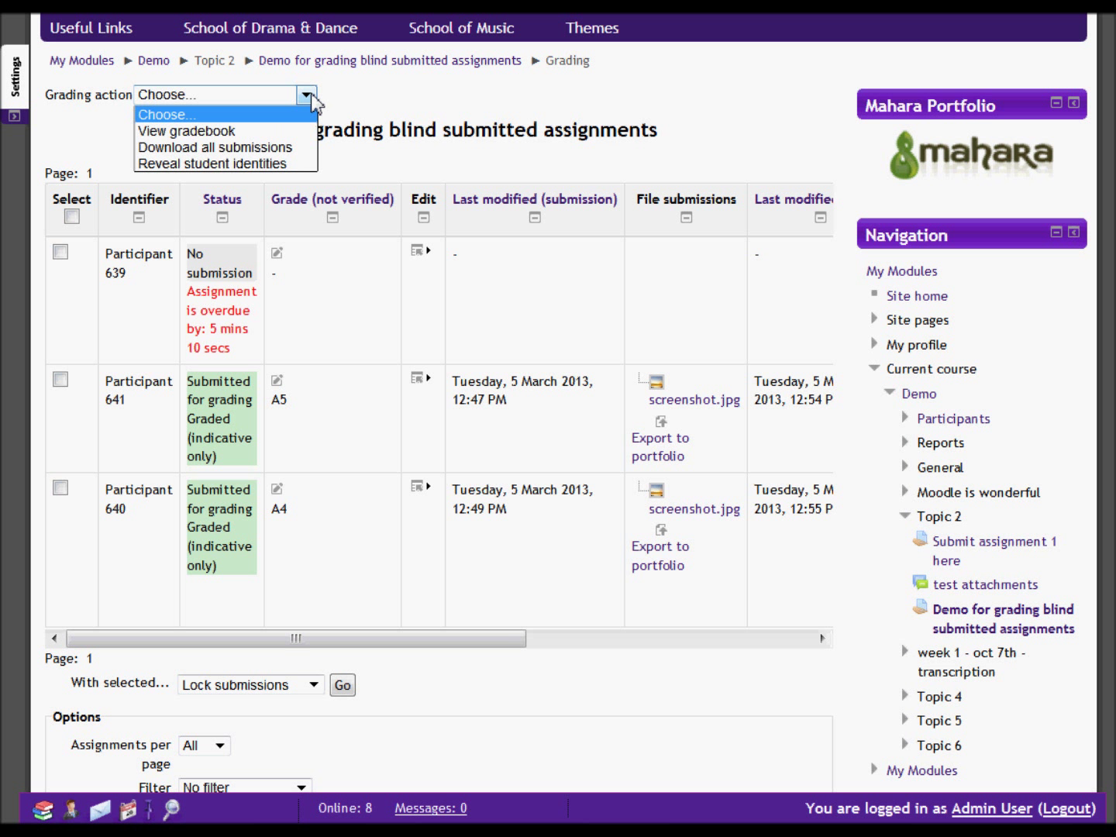
left_click(292, 166)
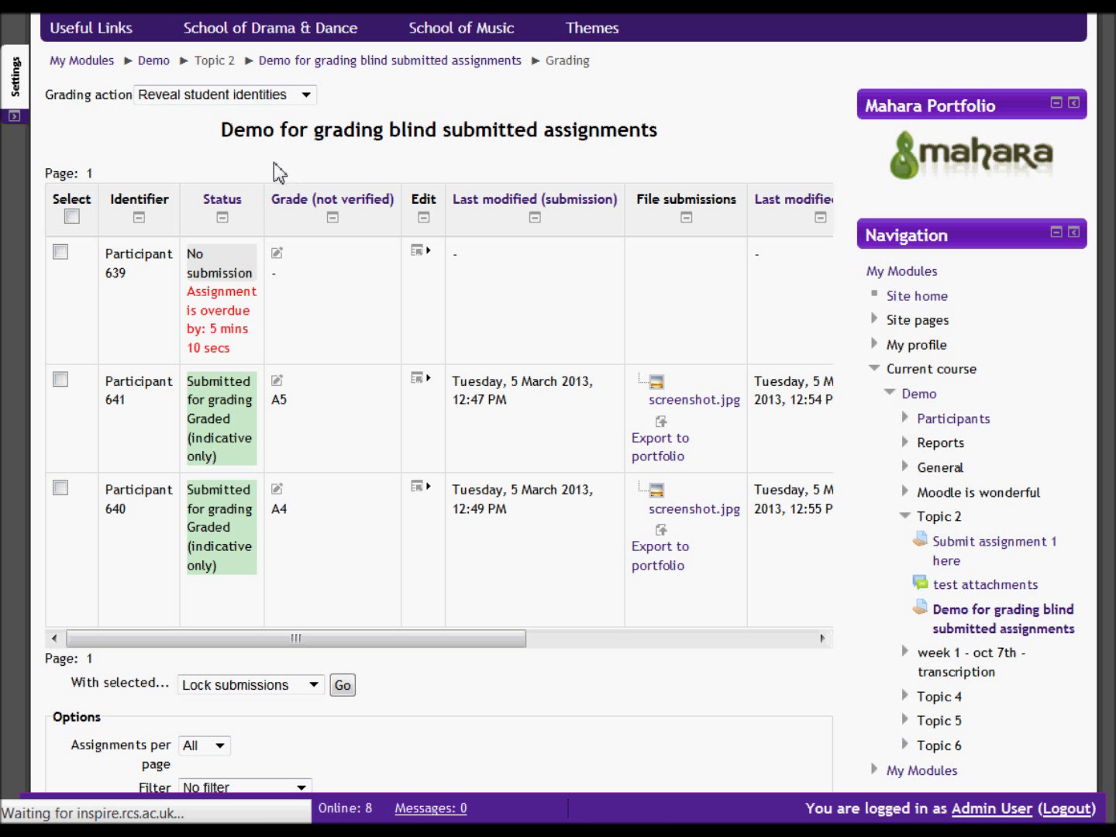